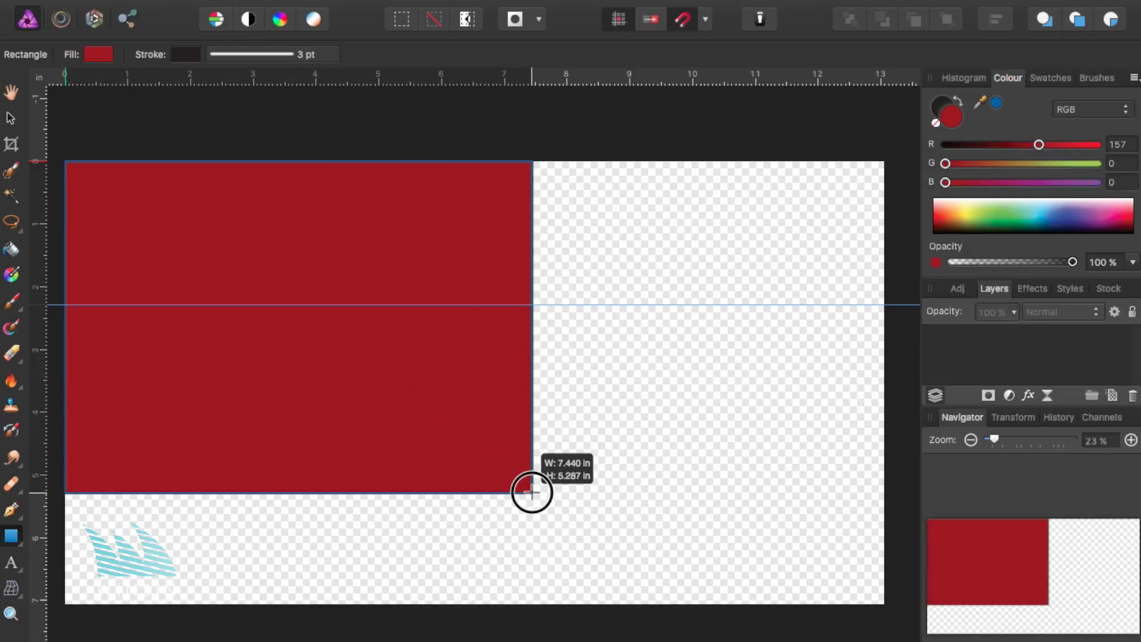
Draw a rectangle filled dark red (R157) spanning the entire canvas as the background
left_click_drag(65, 161, 883, 604)
left_click(7, 122)
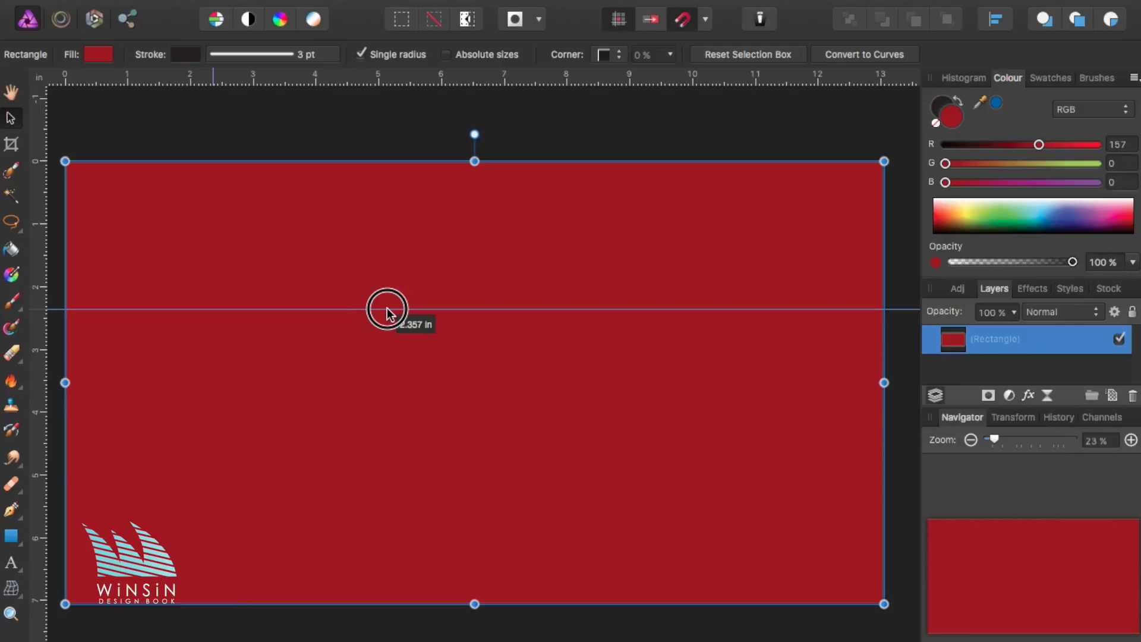
left_click_drag(386, 305, 394, 306)
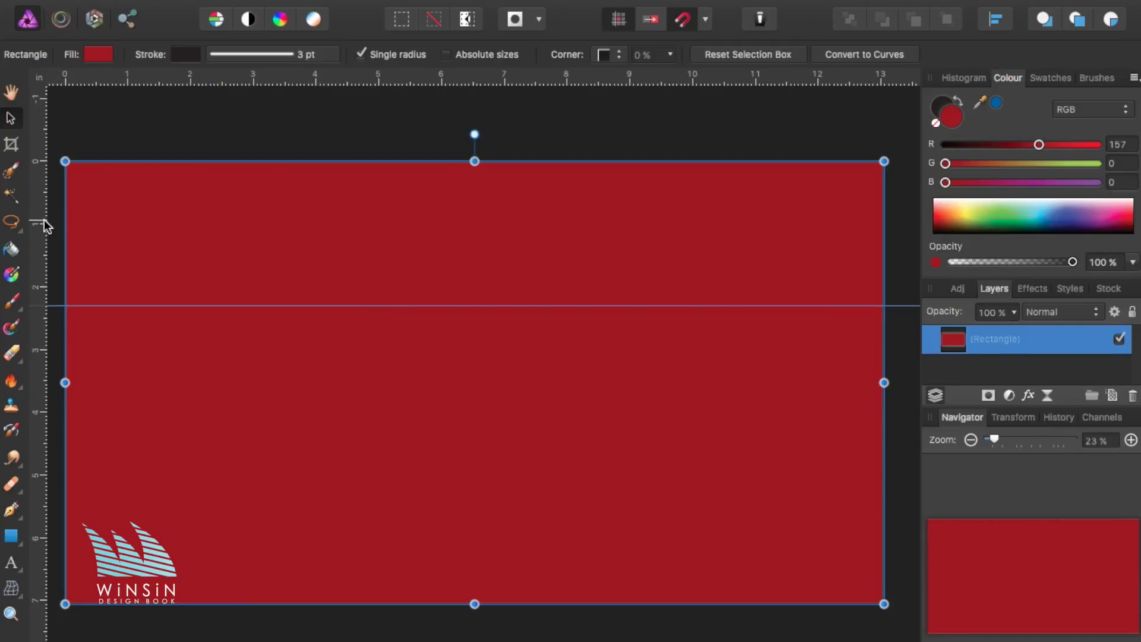
left_click_drag(157, 306, 174, 6)
left_click(269, 115)
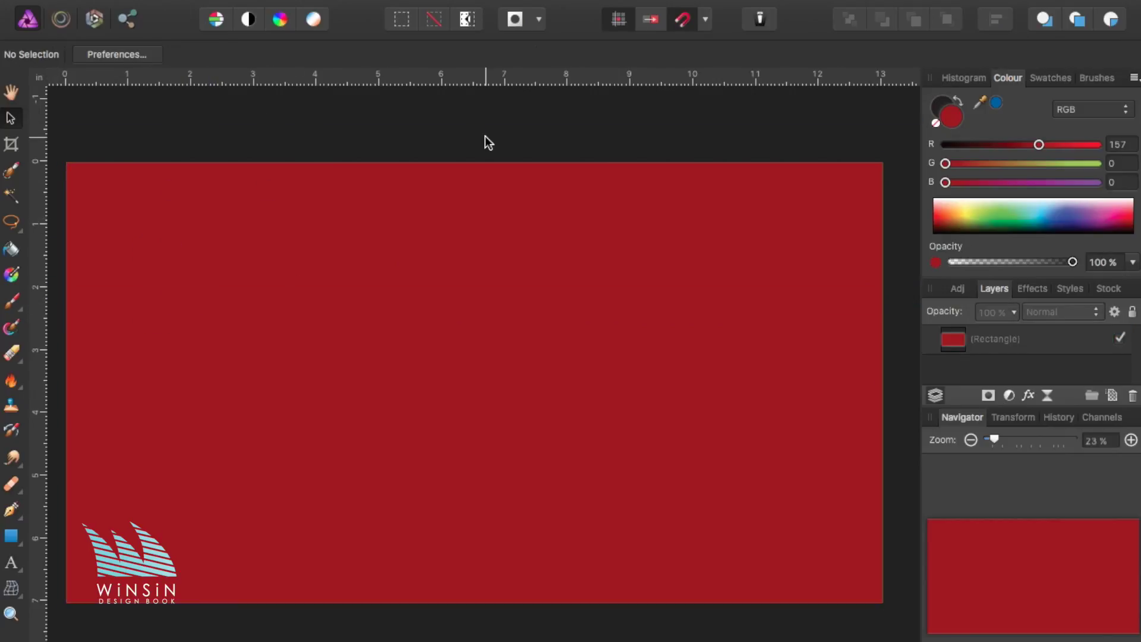
scroll(404, 190, "down", 2)
scroll(404, 191, "left", 2)
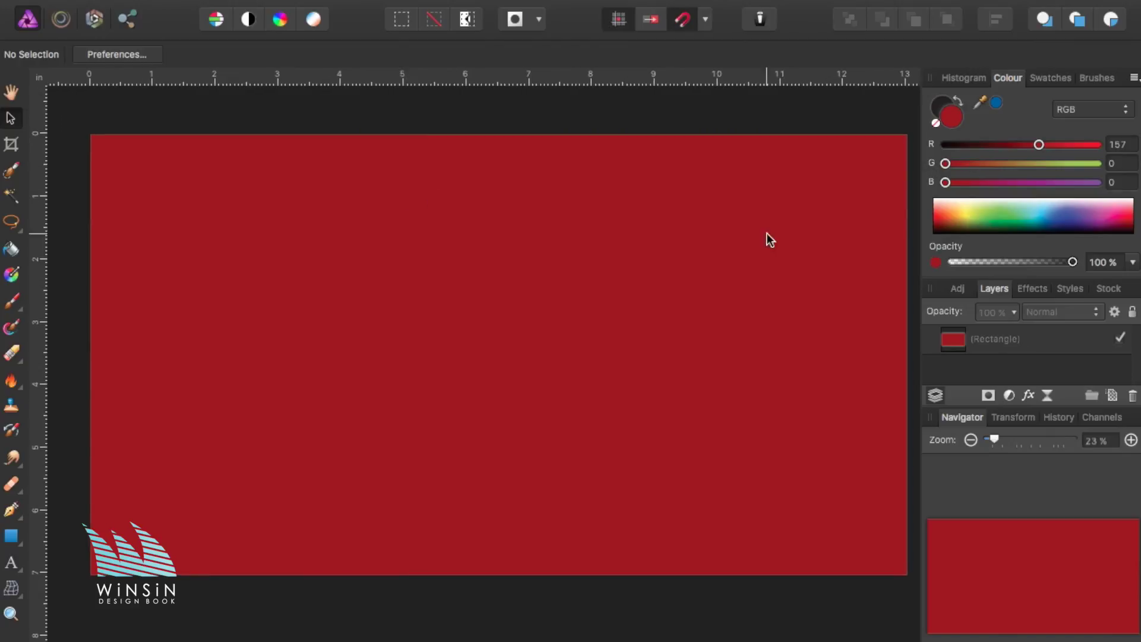
left_click(11, 275)
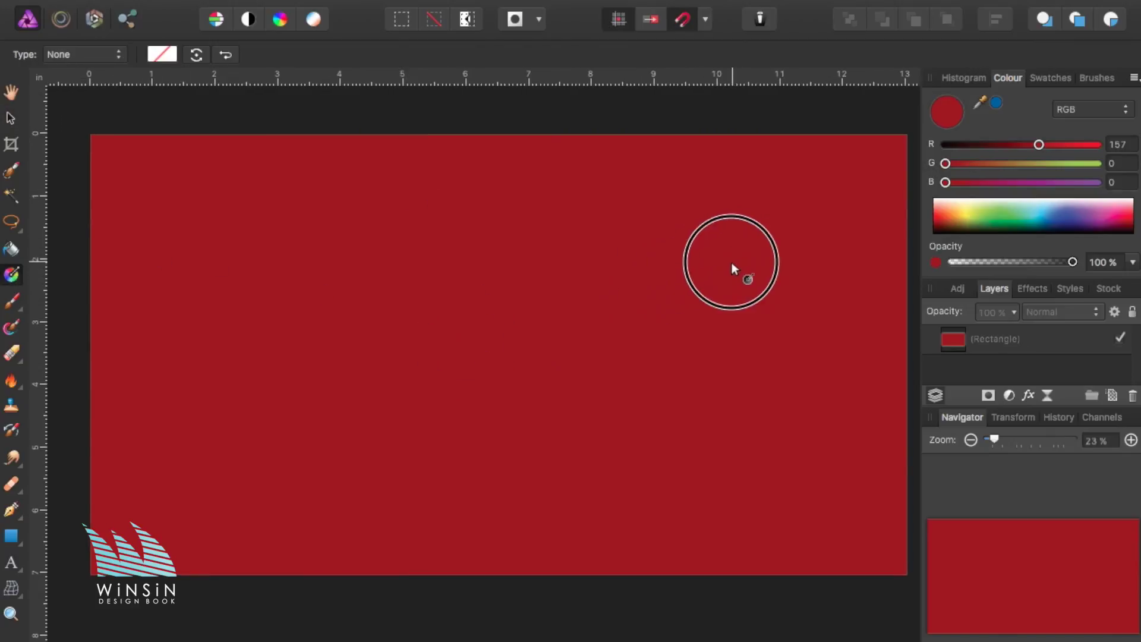
Give the background a radial gradient with a darker end stop, stretched toward the top-right
left_click(554, 330)
left_click_drag(506, 347, 838, 221)
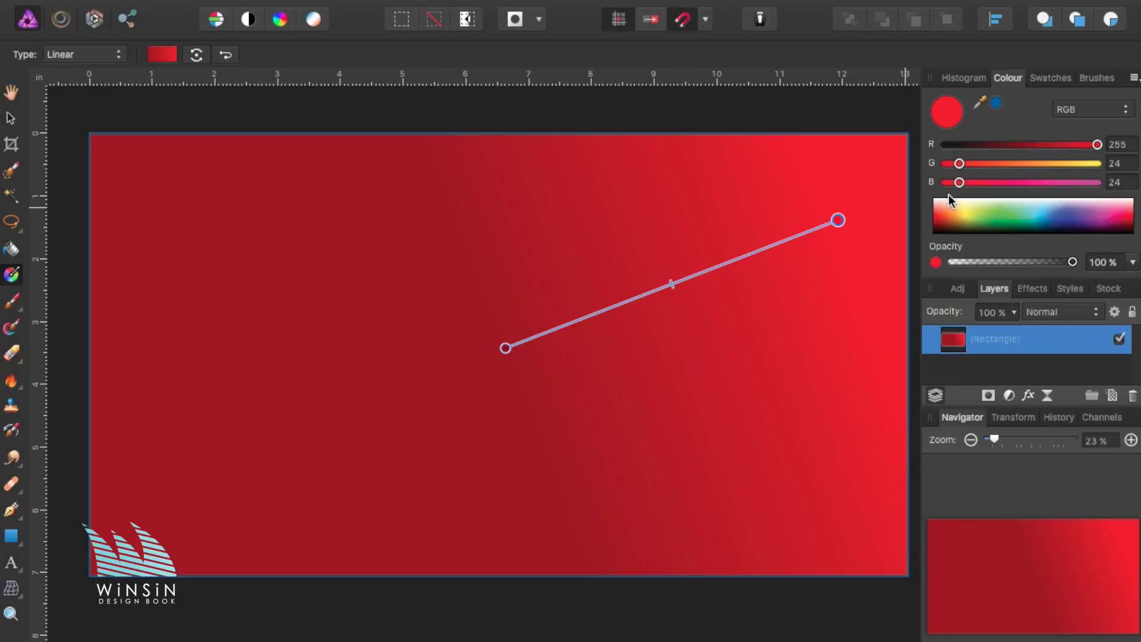
left_click_drag(998, 144, 999, 144)
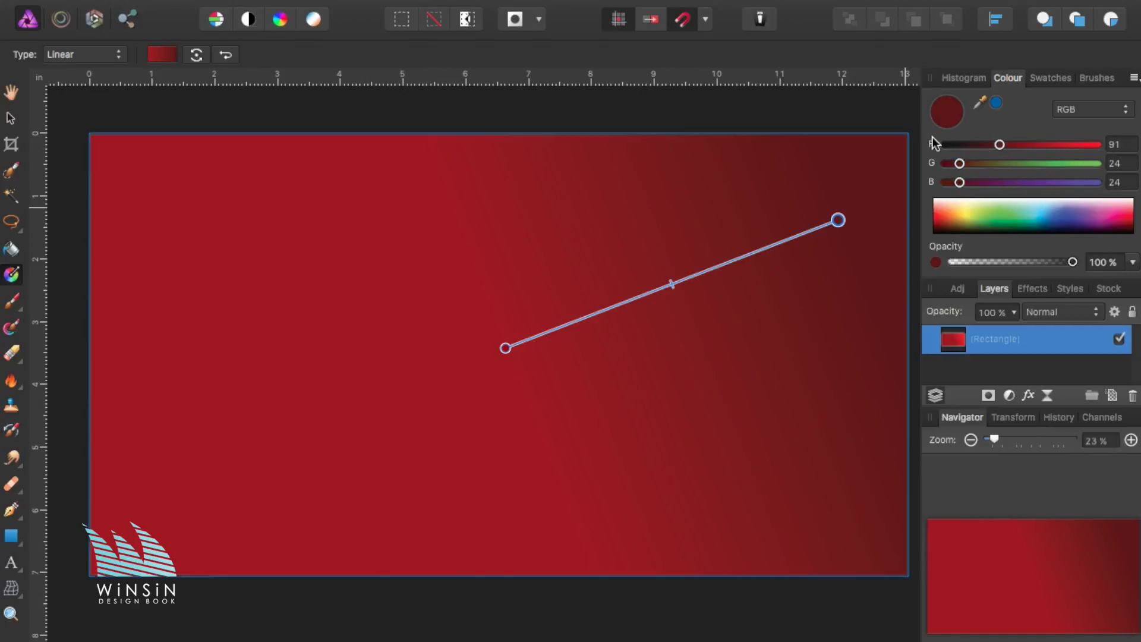
left_click(113, 55)
left_click(98, 81)
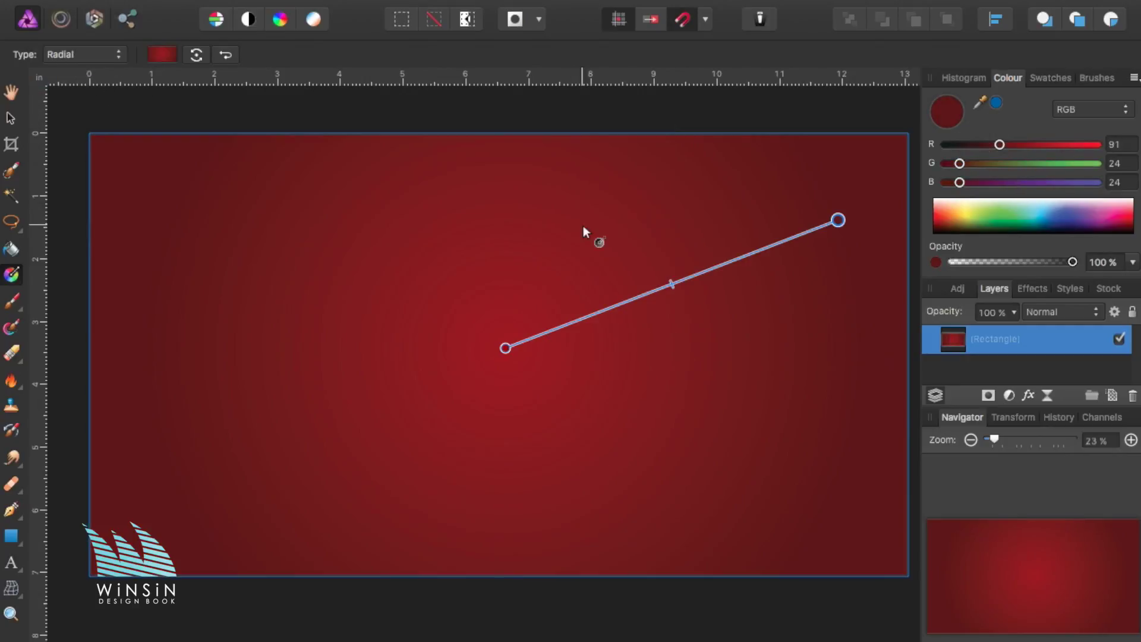
mouse_move(838, 221)
left_mouse_down()
mouse_move(900, 195)
mouse_move(891, 153)
left_mouse_up()
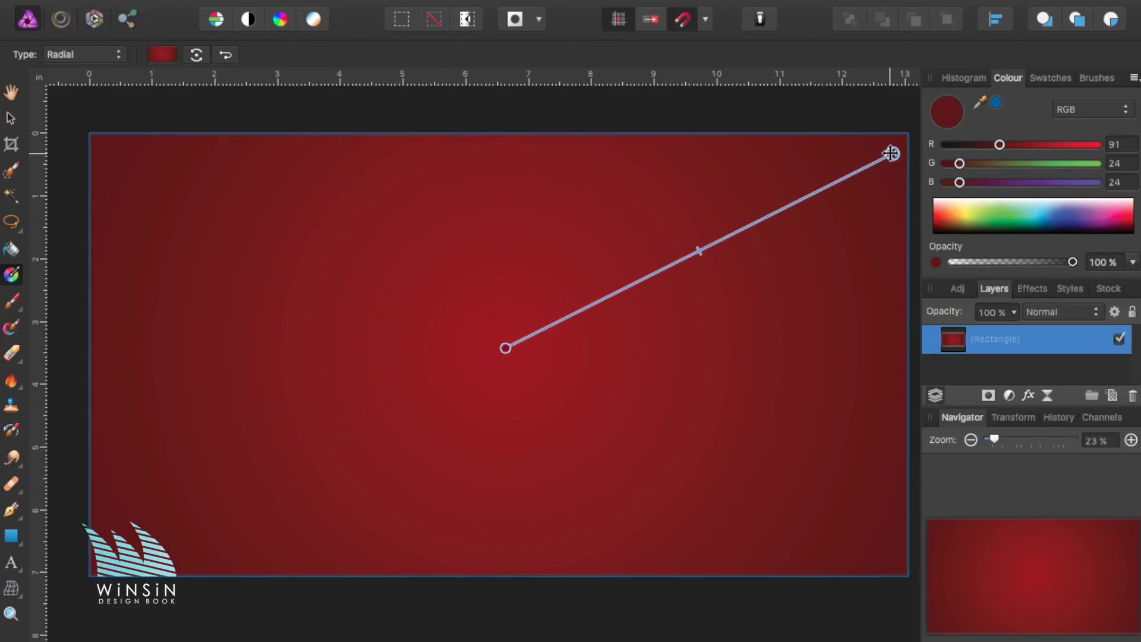
left_click(829, 126)
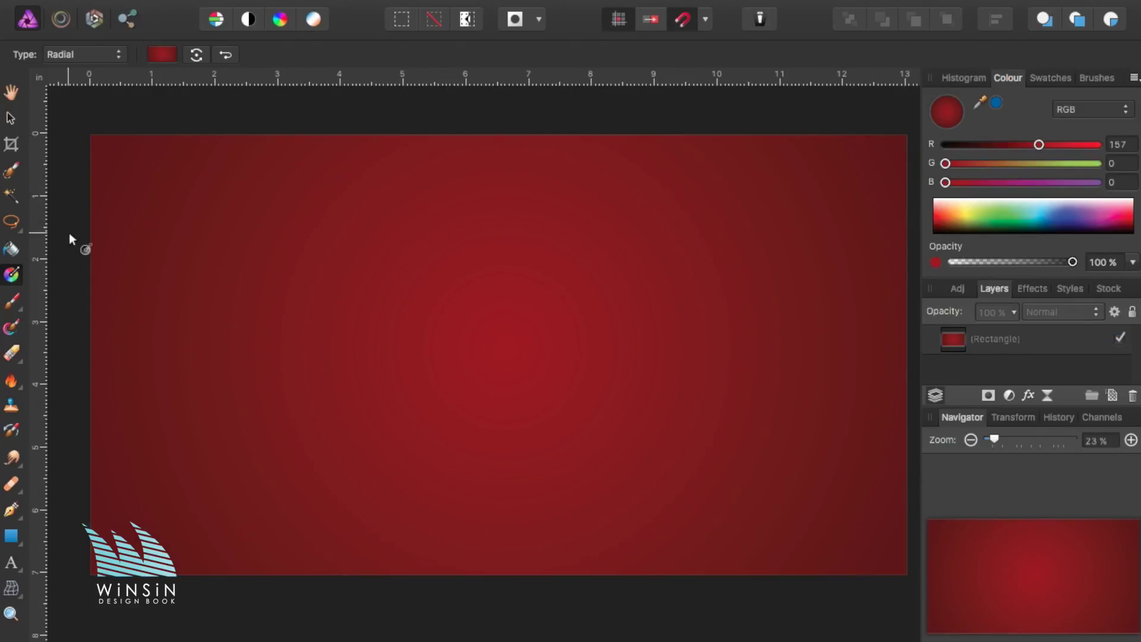
left_click(13, 511)
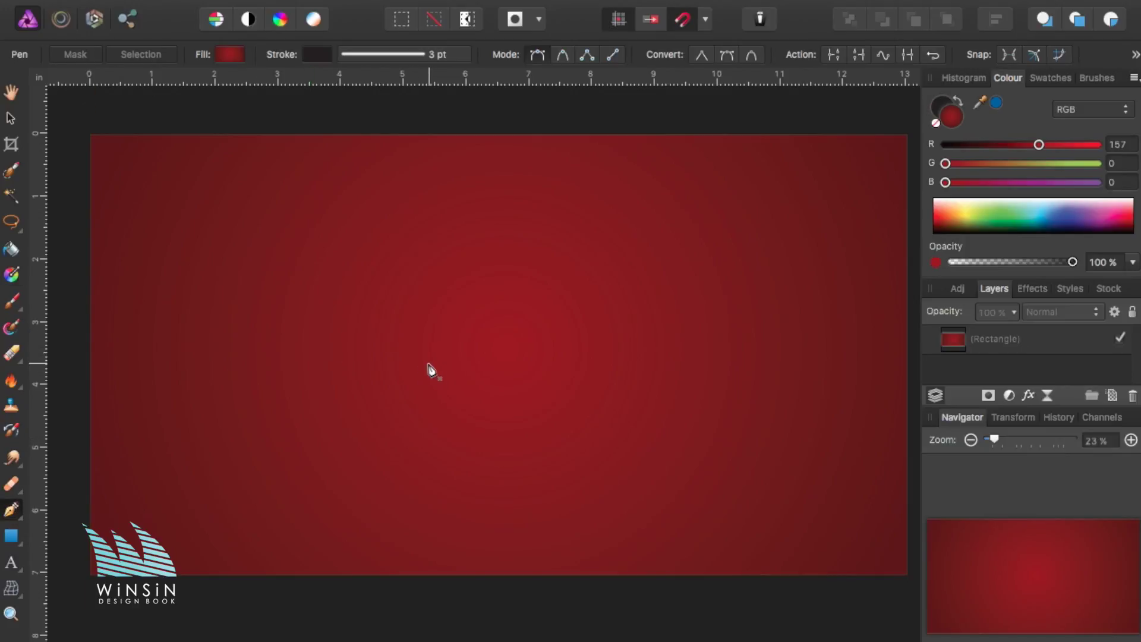
Draw an eight-point stepped meander path with the Pen tool near the canvas centre
key("ctrl+plus")
key("ctrl+minus")
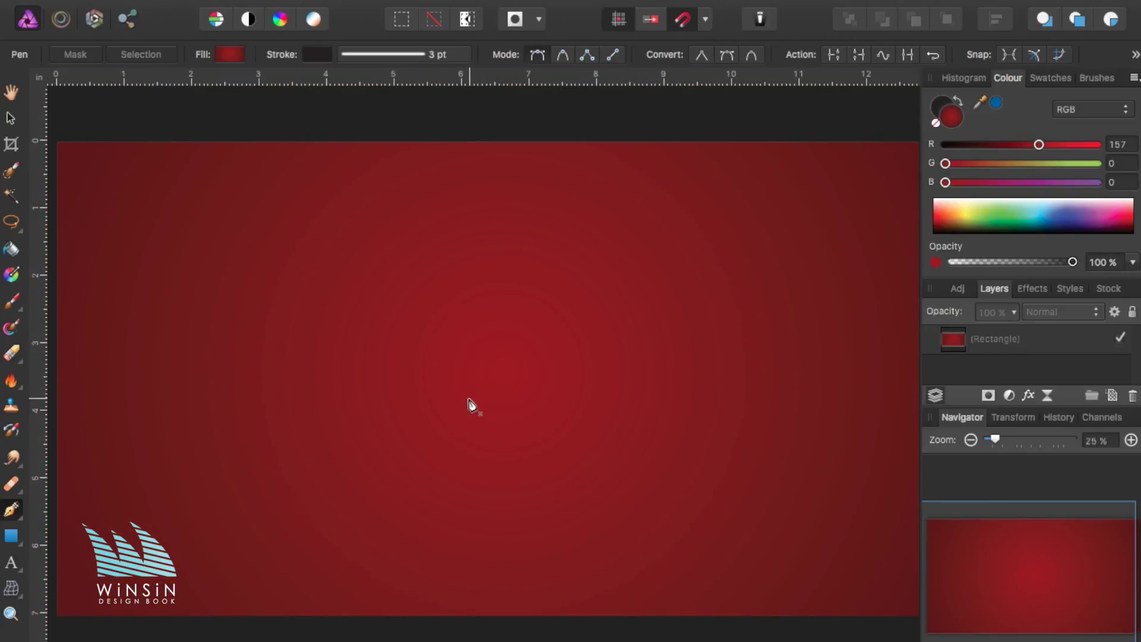
left_click(460, 404)
left_click(460, 322)
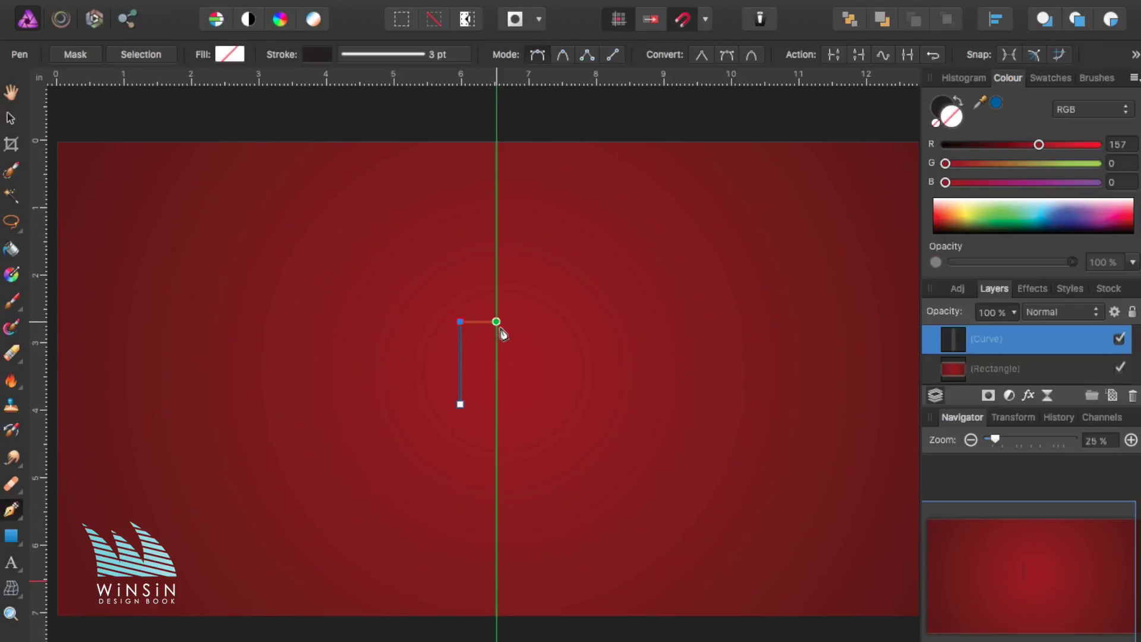
left_click(506, 321)
left_click(506, 360)
left_click(557, 360)
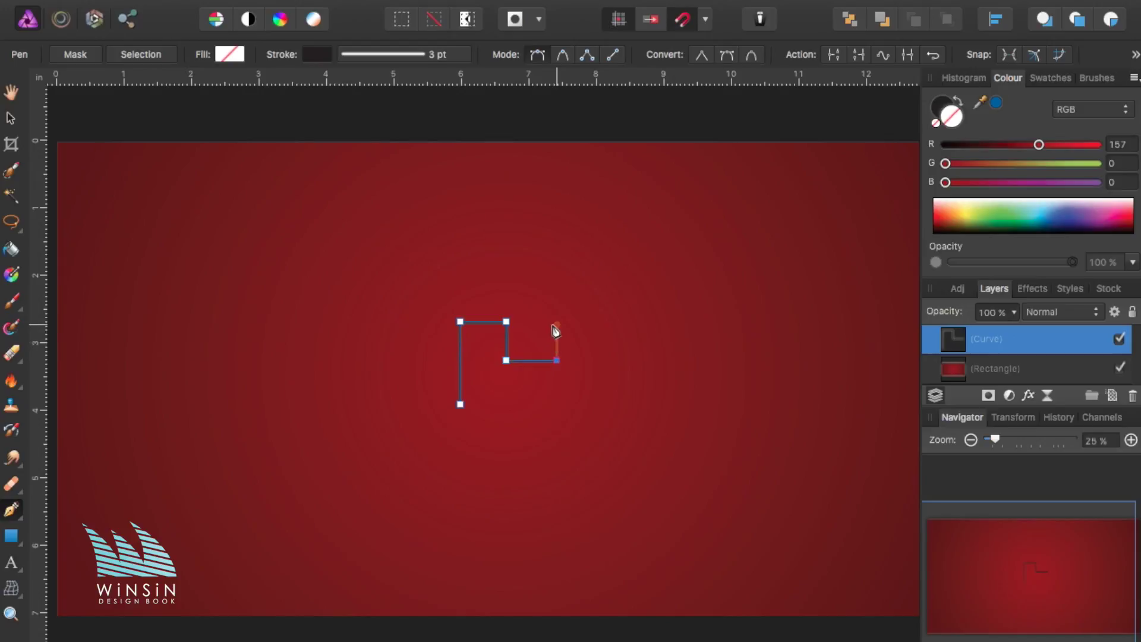
left_click(555, 322)
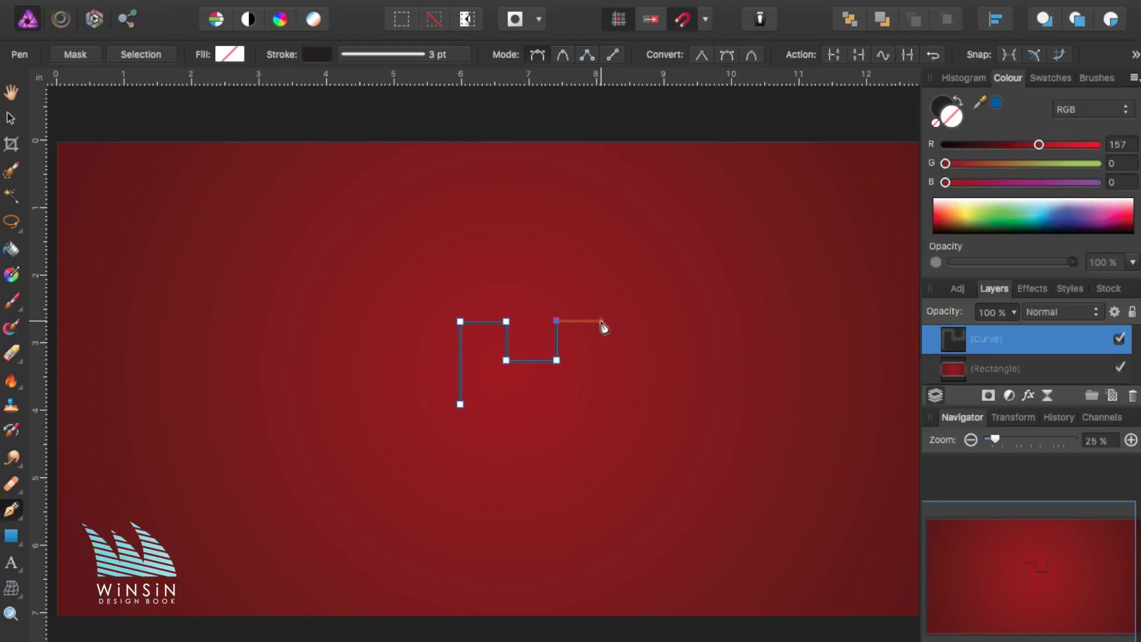
left_click(601, 321)
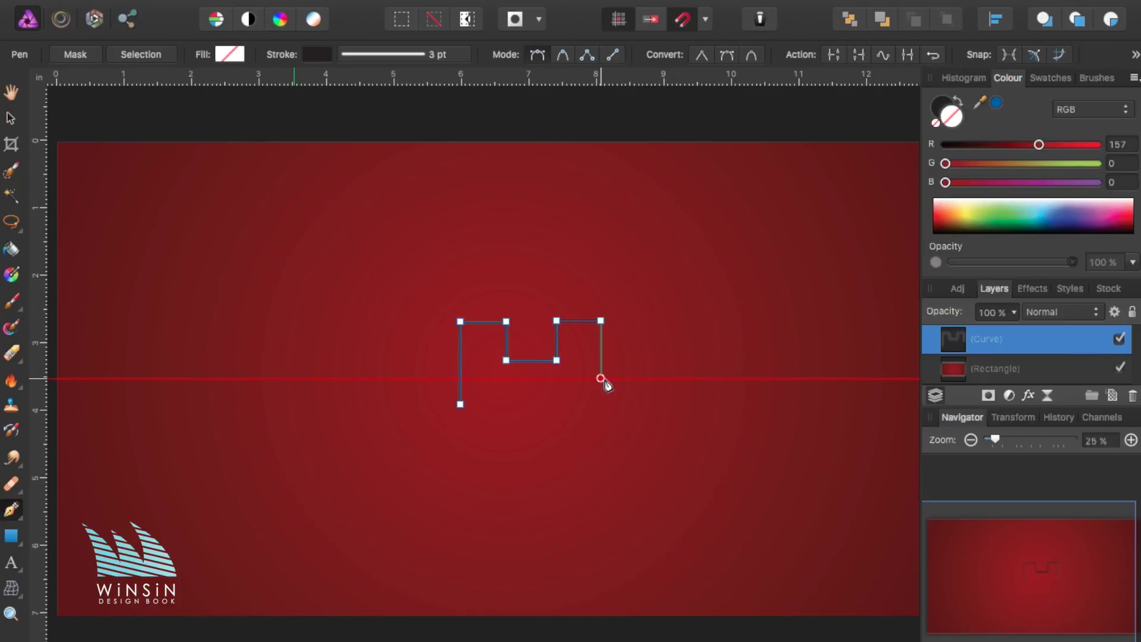
left_click(600, 378)
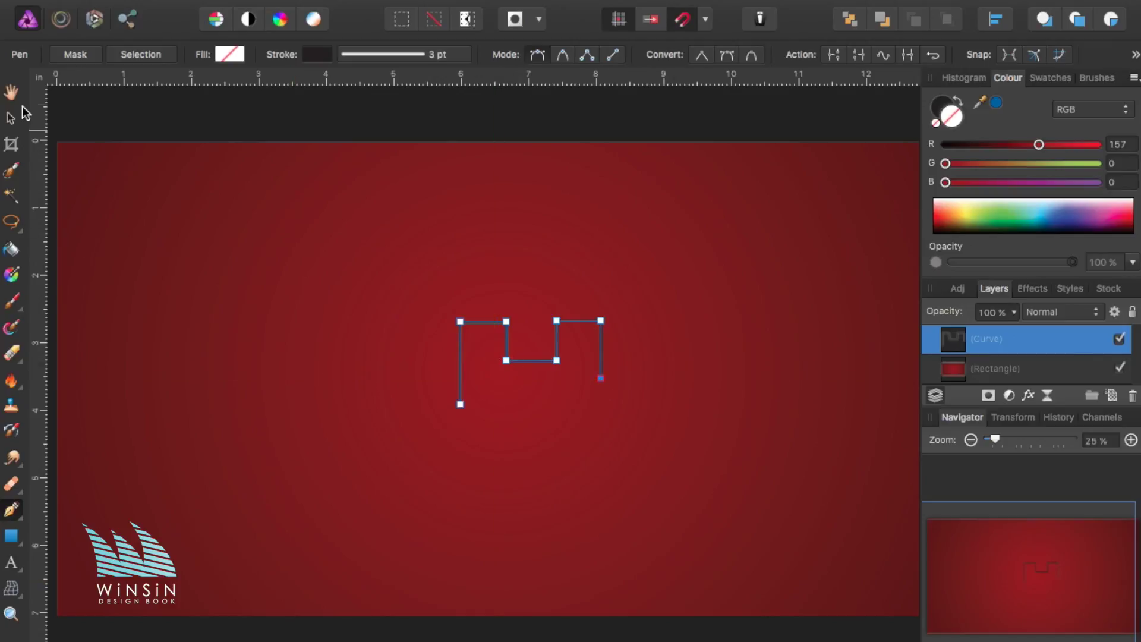
Set the meander's stroke to 5.5 pt and white, undoing an accidental white fill
left_click(396, 58)
left_click_drag(366, 112, 373, 112)
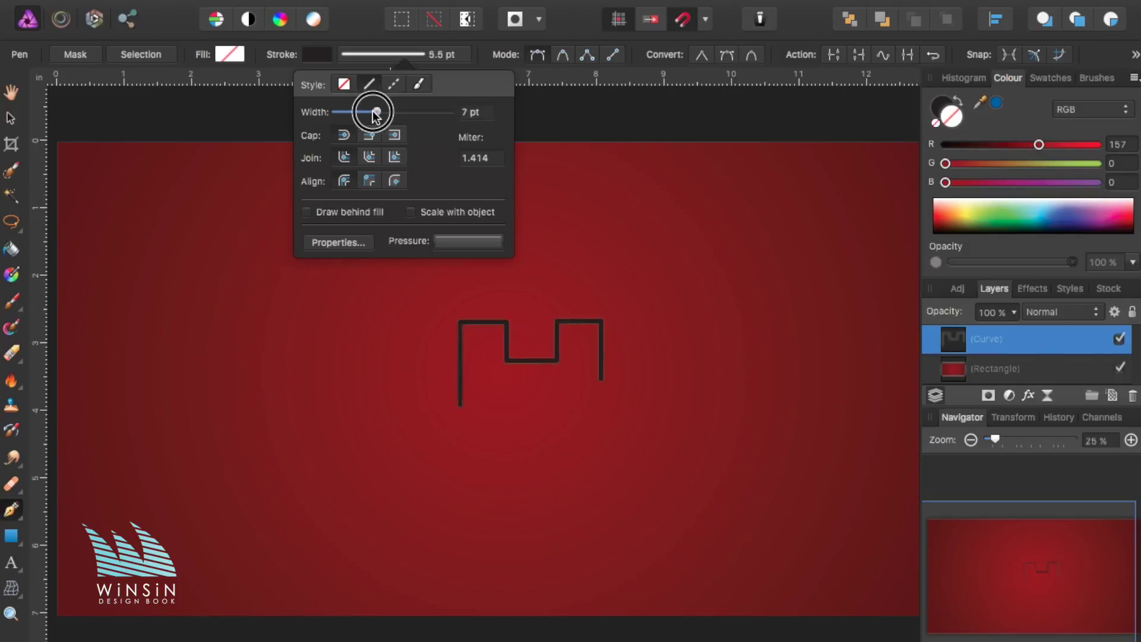
left_click_drag(971, 222, 945, 191)
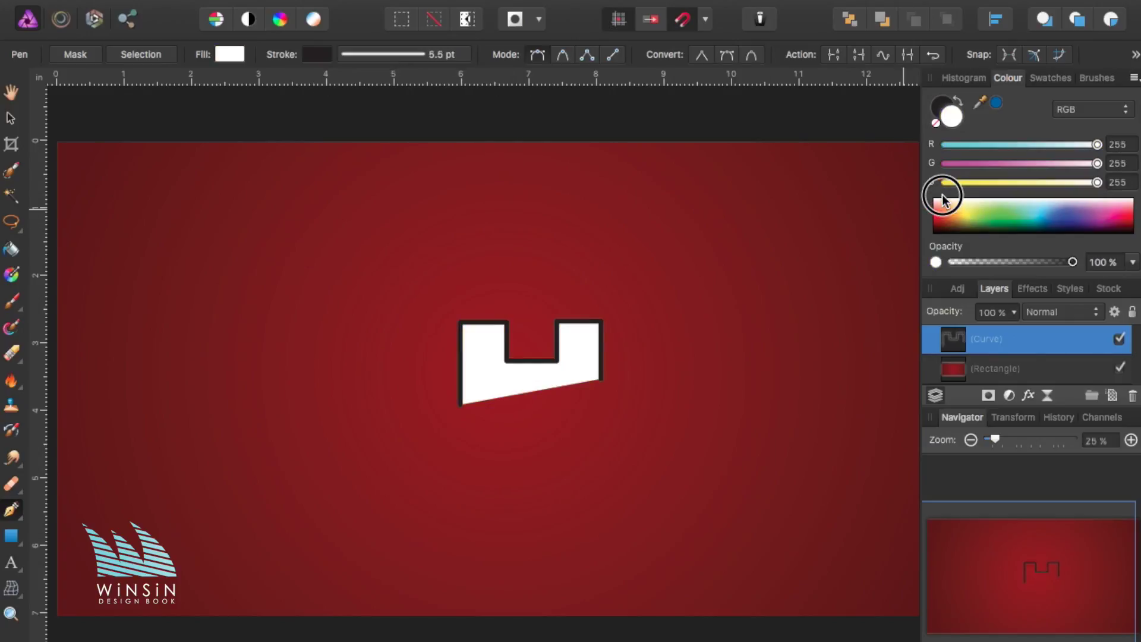
key("super+z")
left_click(942, 112)
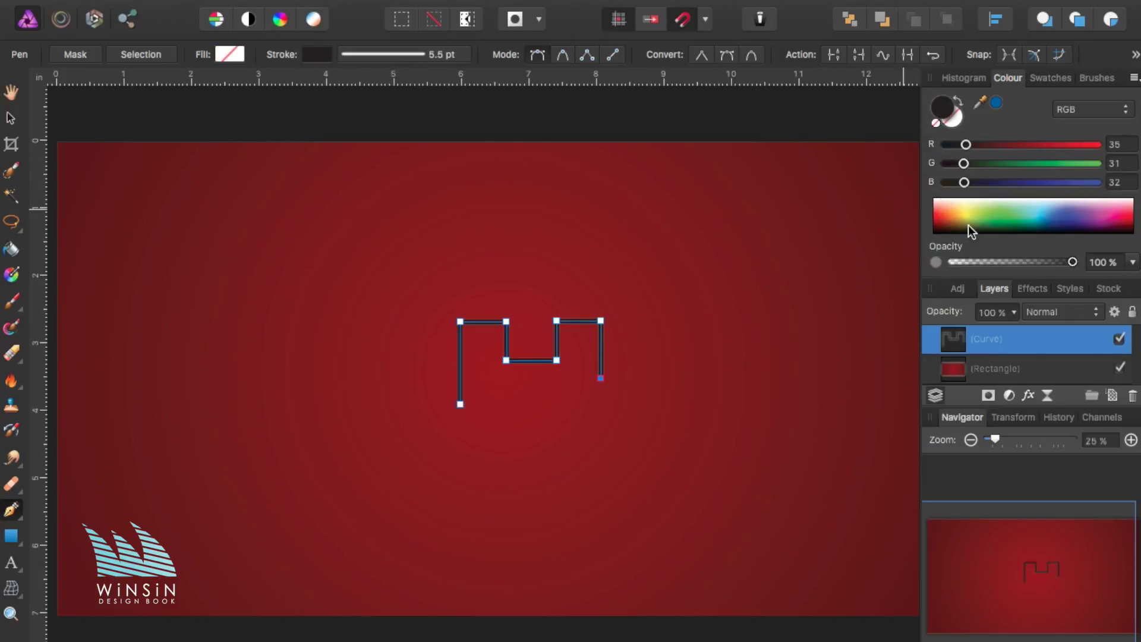
left_click_drag(971, 231, 951, 199)
Lengthen both meander legs downward and shift its left part leftward with the Node tool
left_click(11, 510)
left_click(53, 535)
key("super+equal")
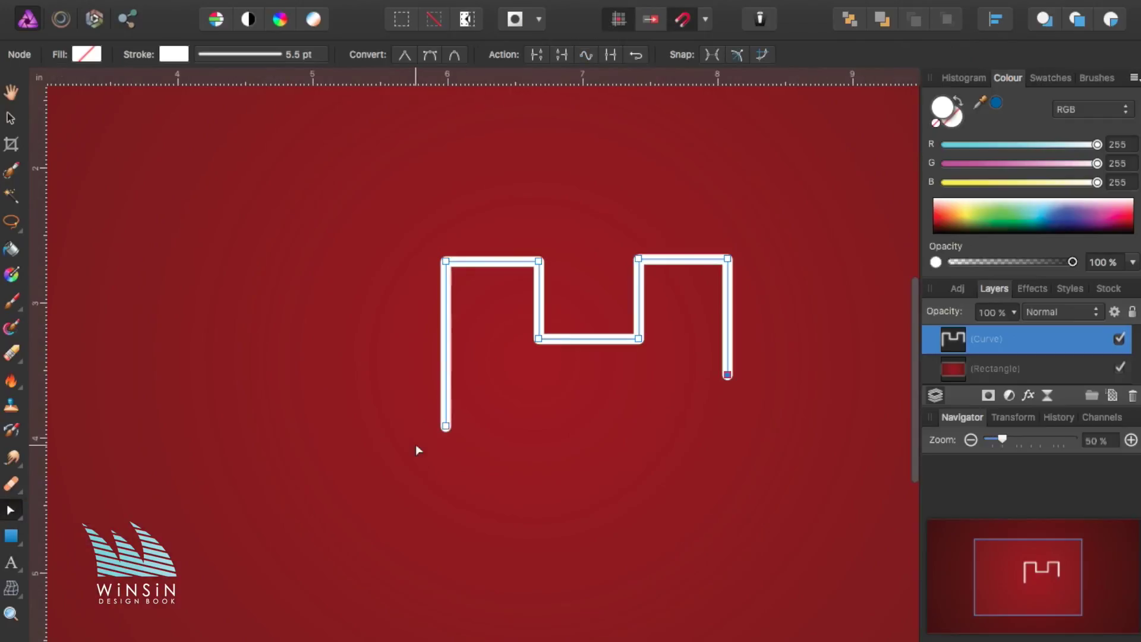
left_click_drag(446, 425, 445, 474)
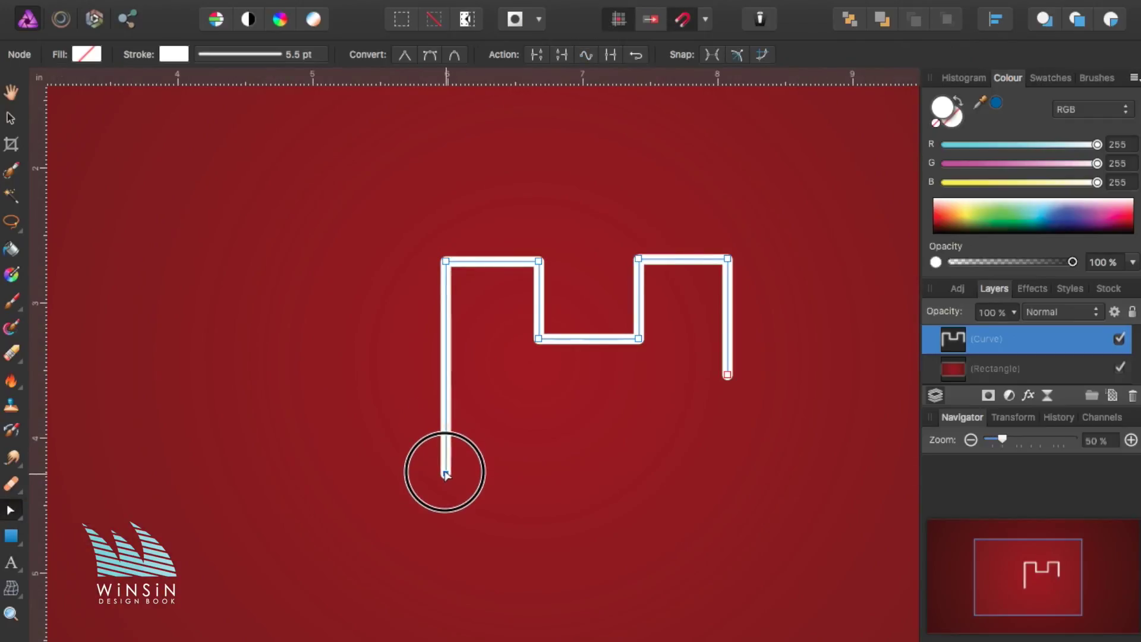
left_click_drag(727, 374, 727, 401)
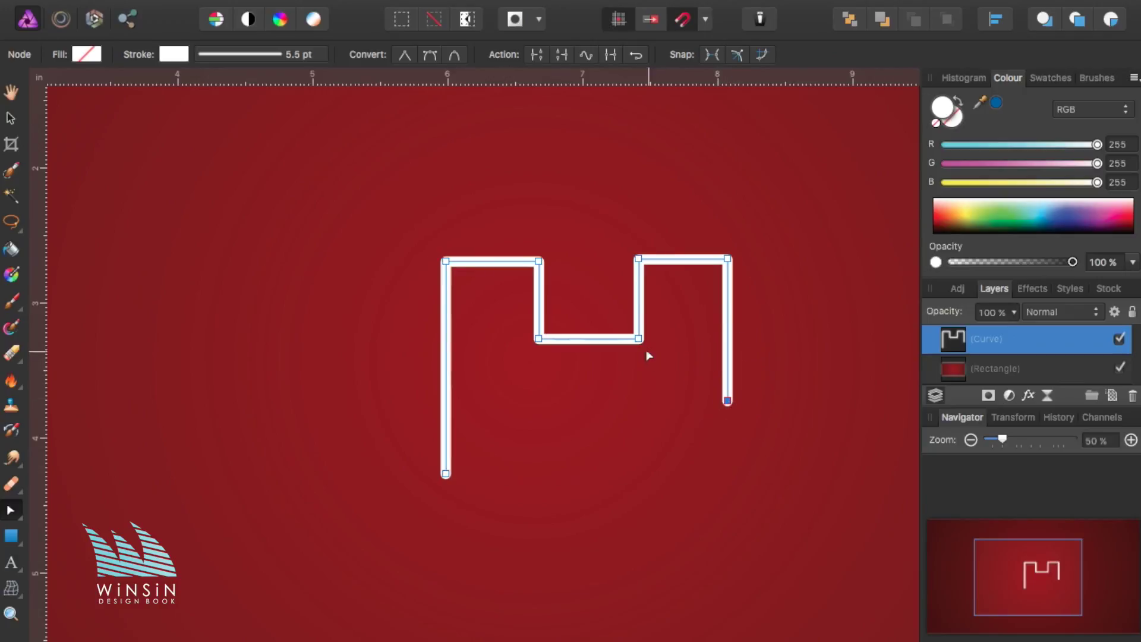
left_click(538, 338)
left_click(538, 261, "shift")
left_click(447, 262, "shift")
left_click_drag(446, 475, 419, 474)
Move the right leg further right and the left leg further left, fine-tuning leg lengths
left_click(728, 259)
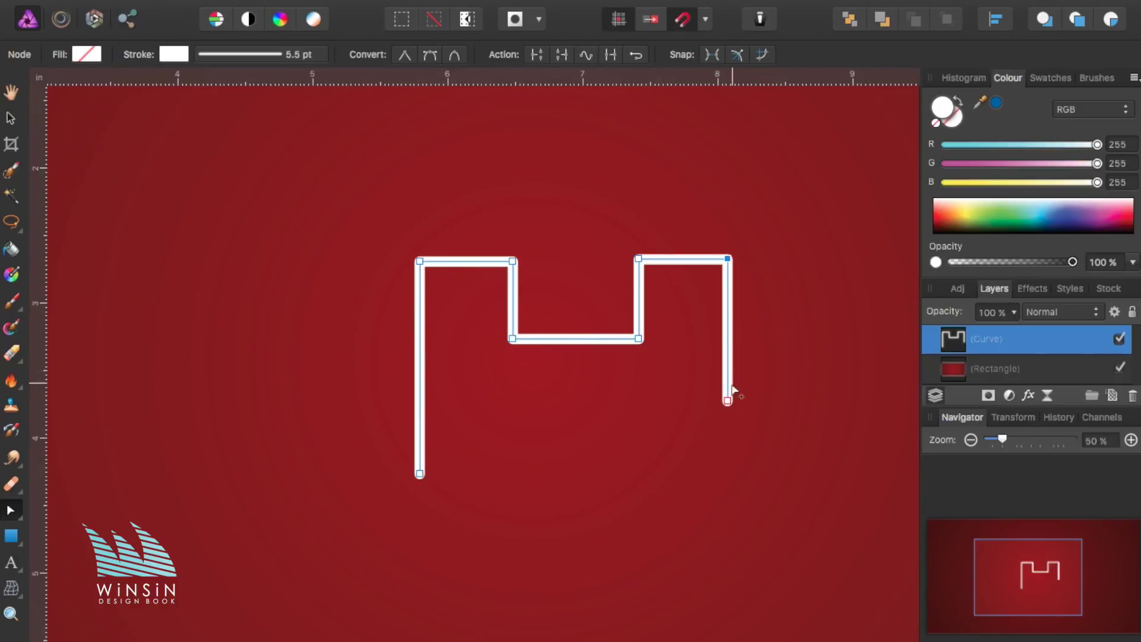
left_click(727, 401, "shift")
left_click_drag(727, 401, 746, 402)
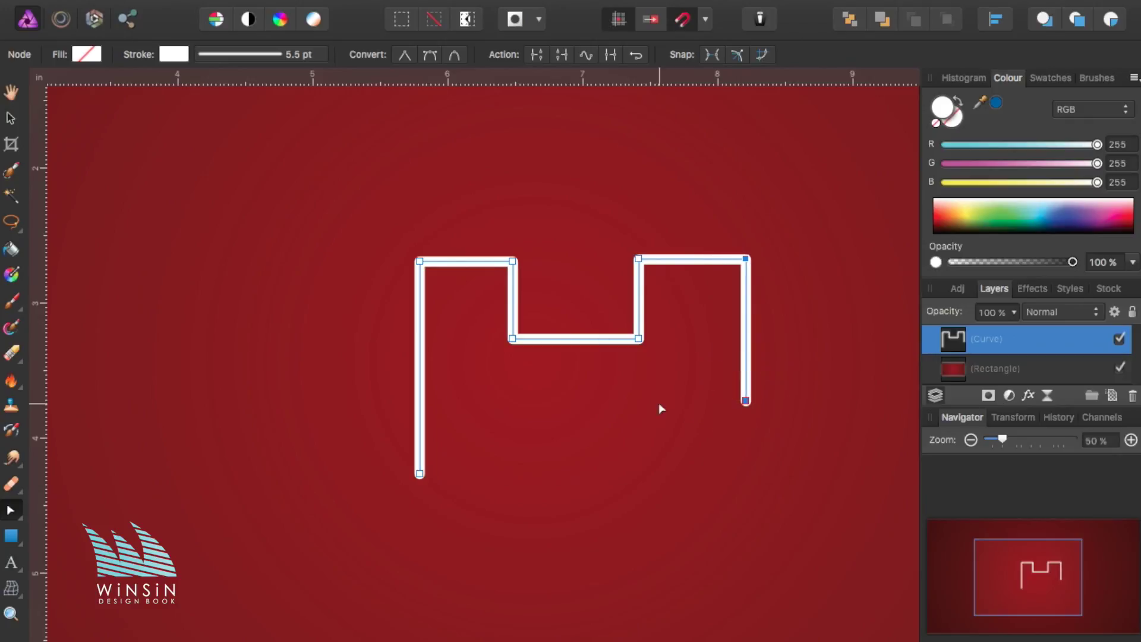
left_click(420, 261)
left_click_drag(420, 475, 397, 474)
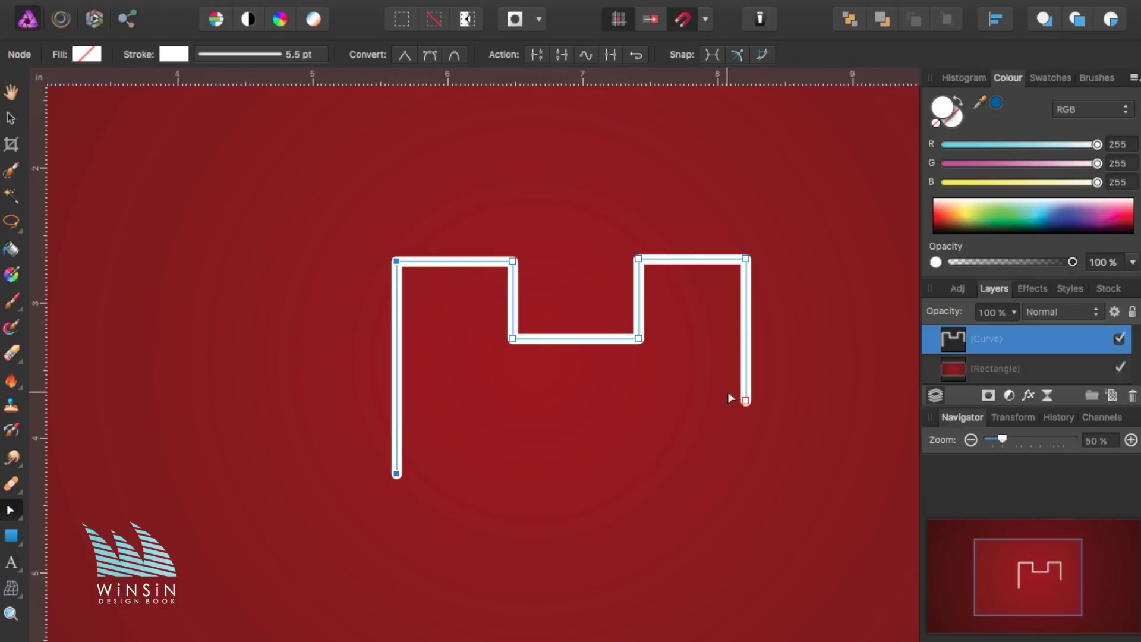
left_click_drag(746, 401, 746, 384)
left_click_drag(397, 474, 398, 473)
left_click(746, 385)
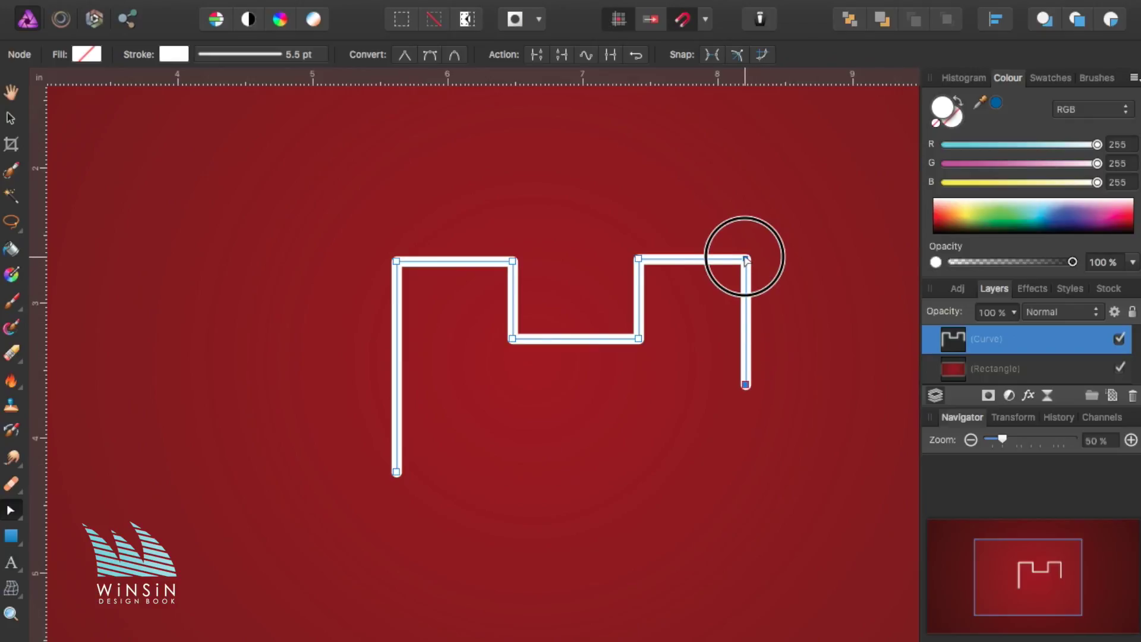
left_click_drag(747, 260, 751, 259)
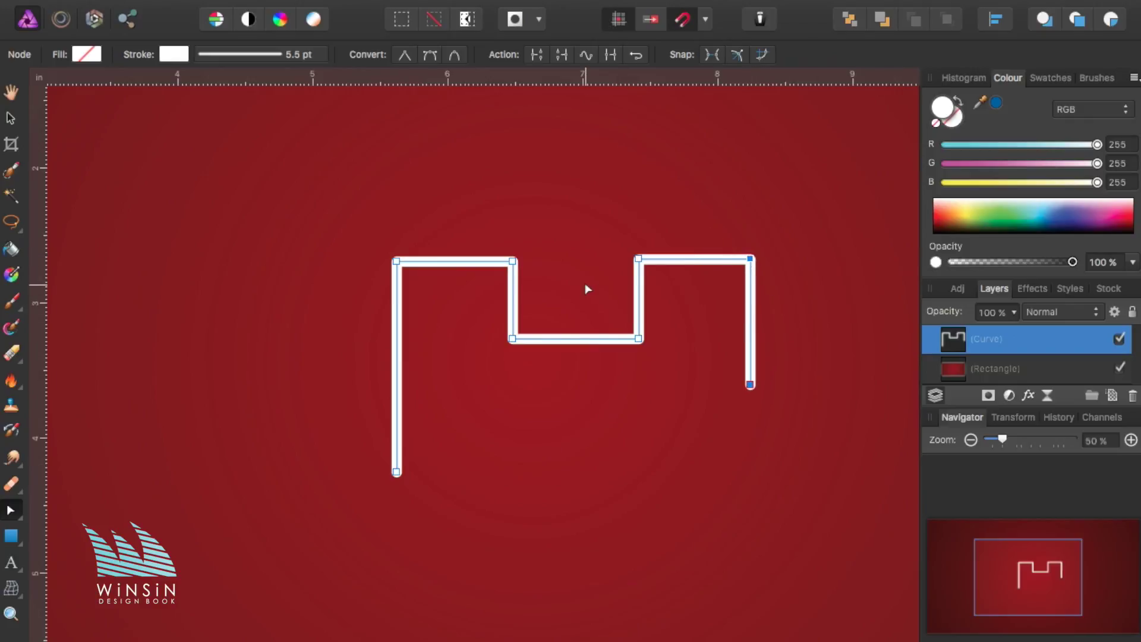
key("Right")
key("Right")
key("Right")
key("Right")
Draw a smaller seven-point stepped meander with the Pen tool nested inside the first one
left_click(20, 517)
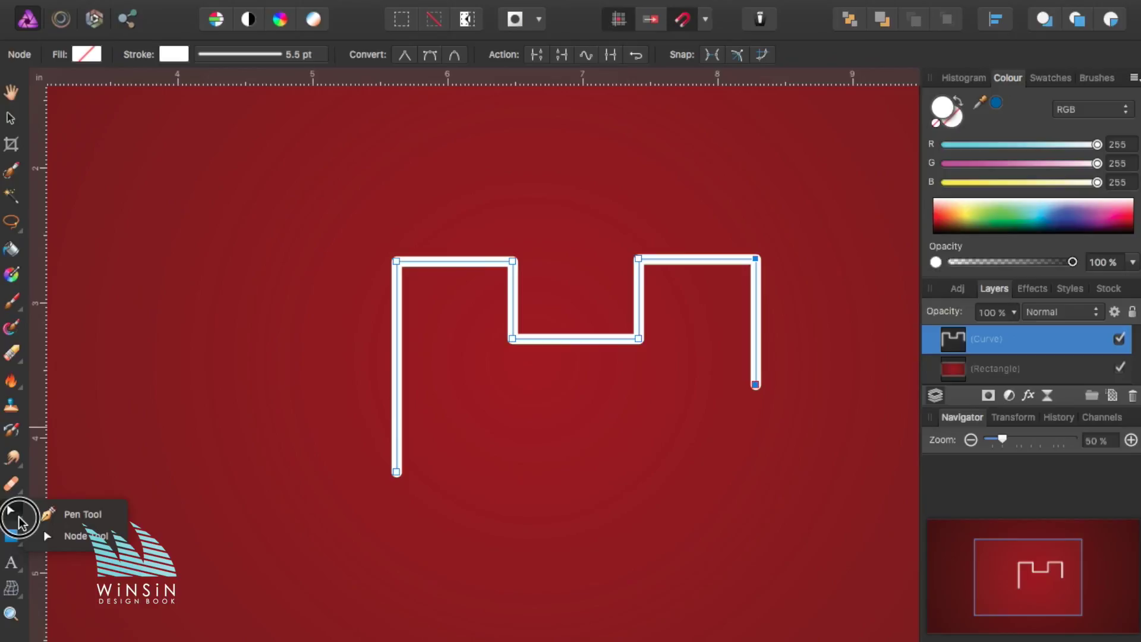
left_click(36, 511)
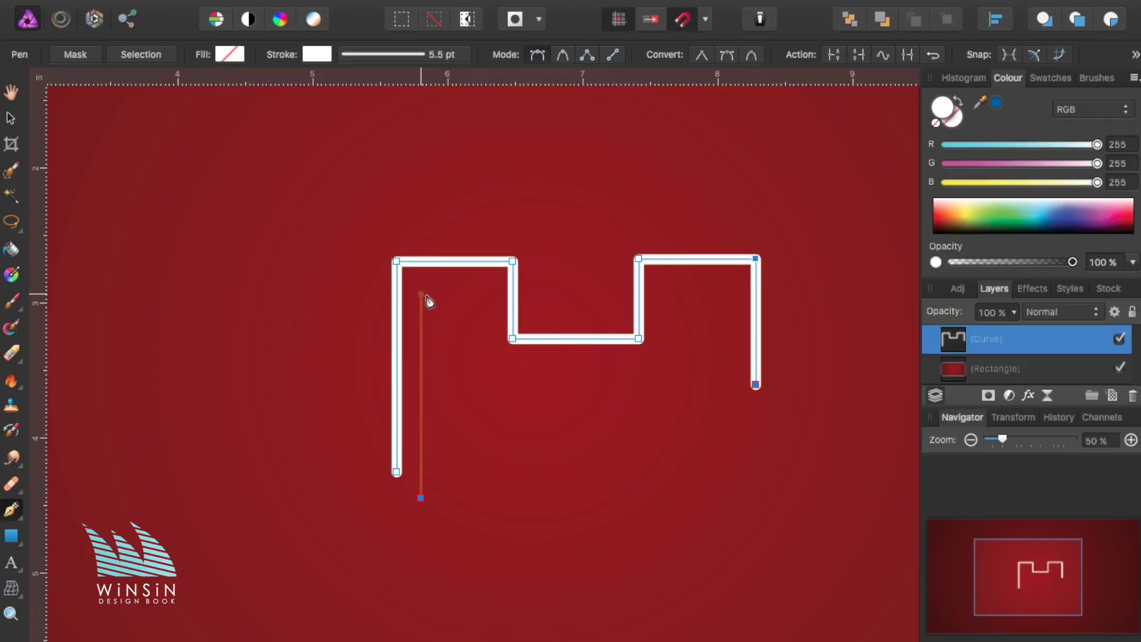
left_click(422, 294)
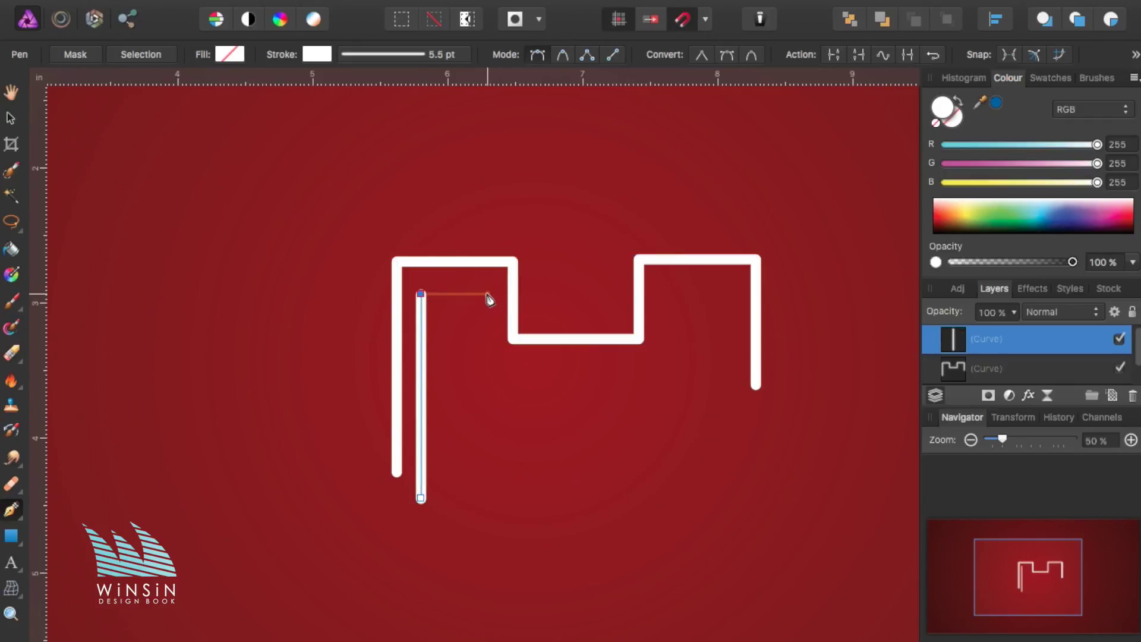
left_click(487, 293)
left_click(488, 365)
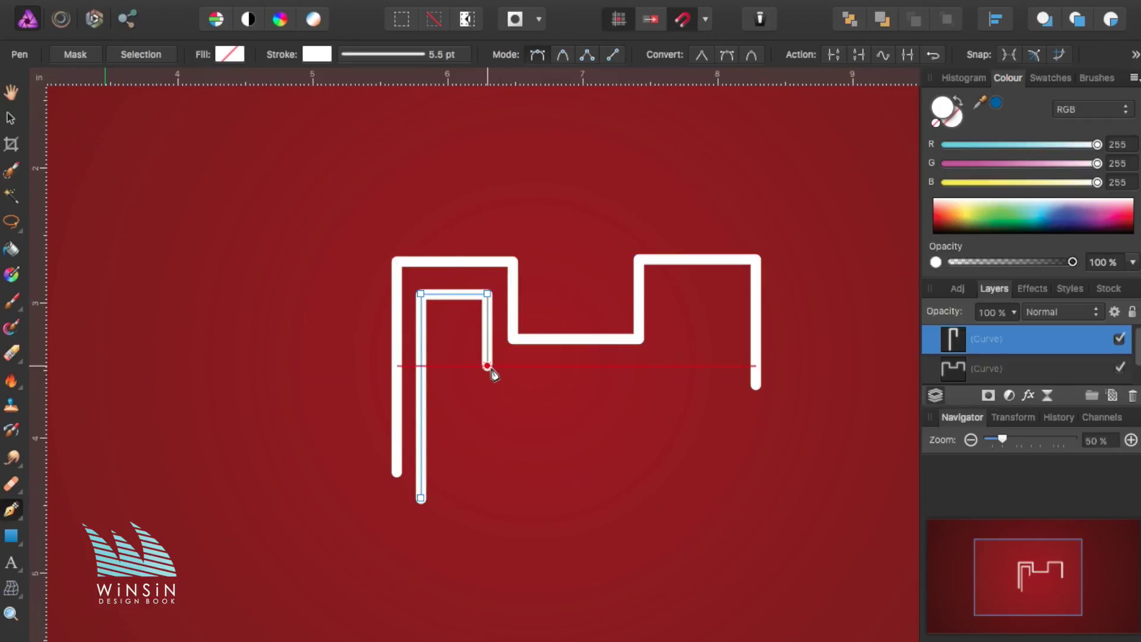
left_click(656, 366)
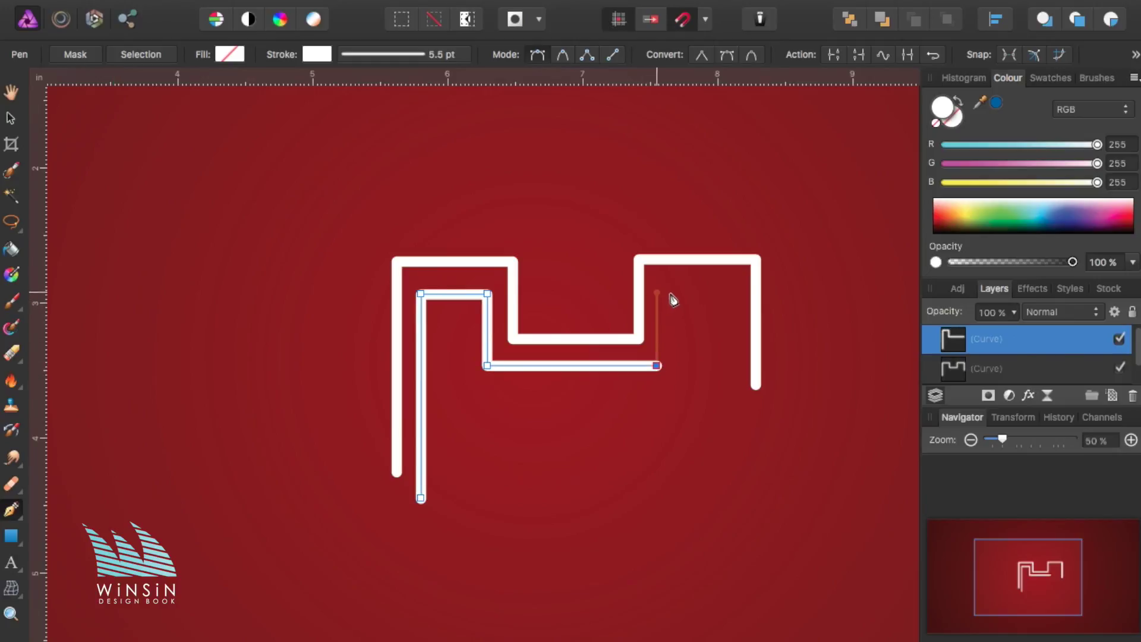
left_click(656, 292)
left_click(734, 293)
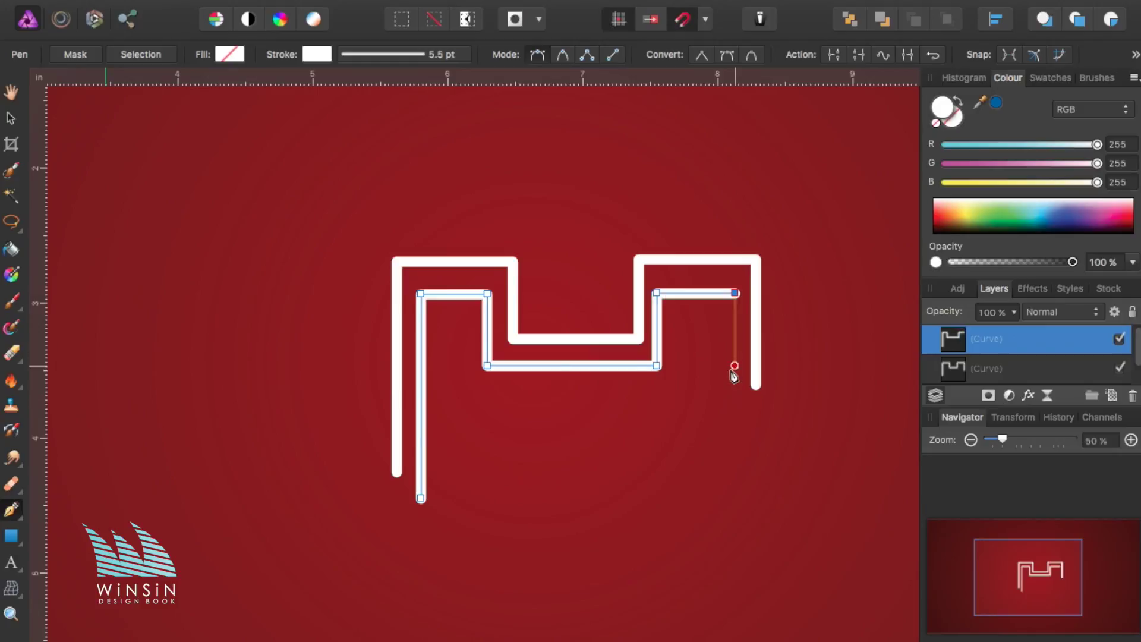
left_click(734, 409)
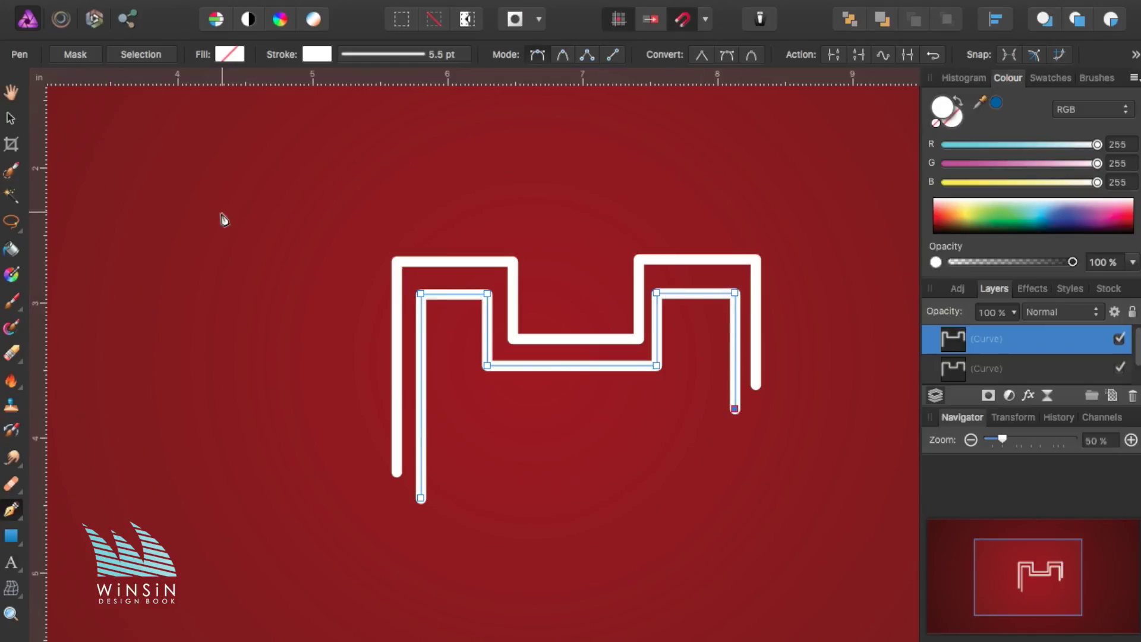
Nudge the inner meander's top edge up and shift its left leg and right step rightward
key("a")
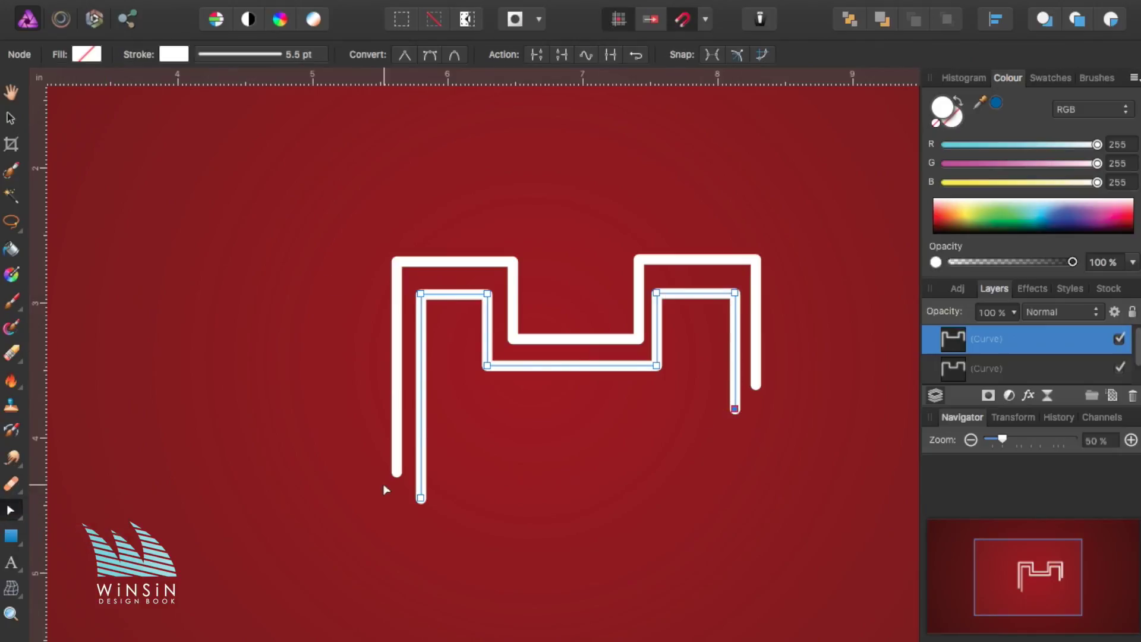
left_click(422, 294)
key("Up")
key("Up")
key("Up")
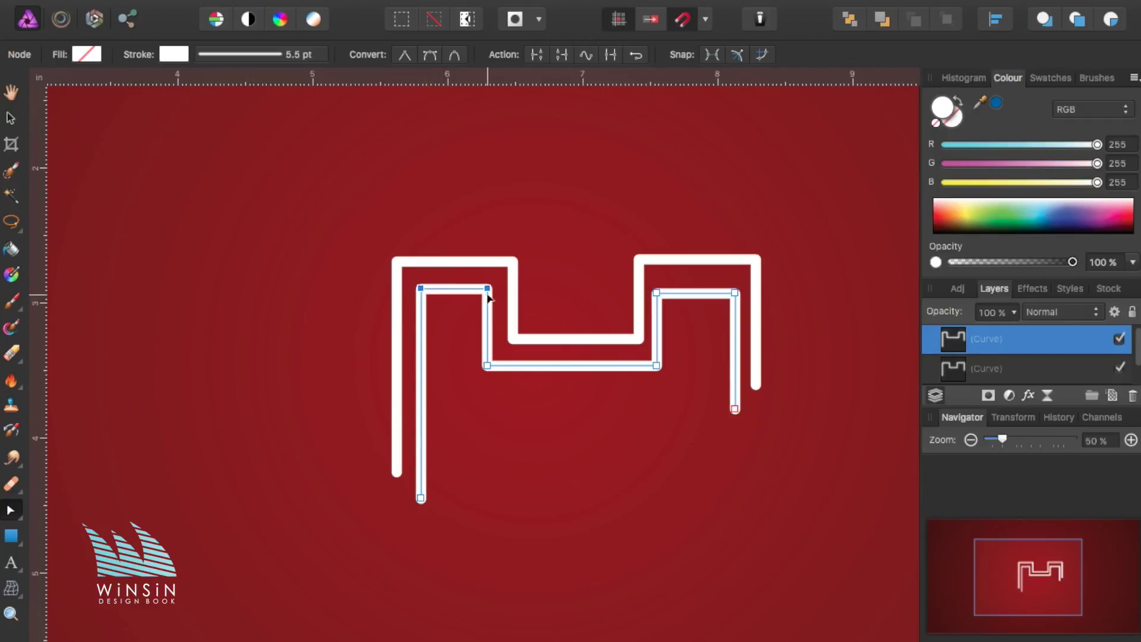
left_click(421, 498)
left_click(421, 289, "shift")
key("Right")
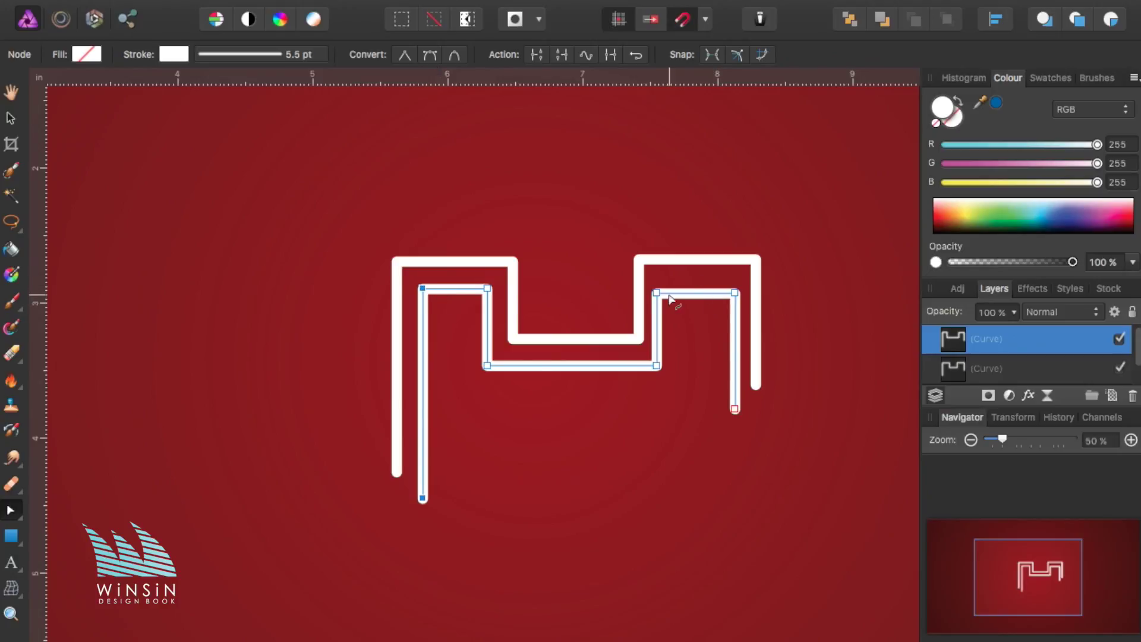
left_click(656, 293)
key("Right")
key("Right")
key("Right")
key("Right")
key("Right")
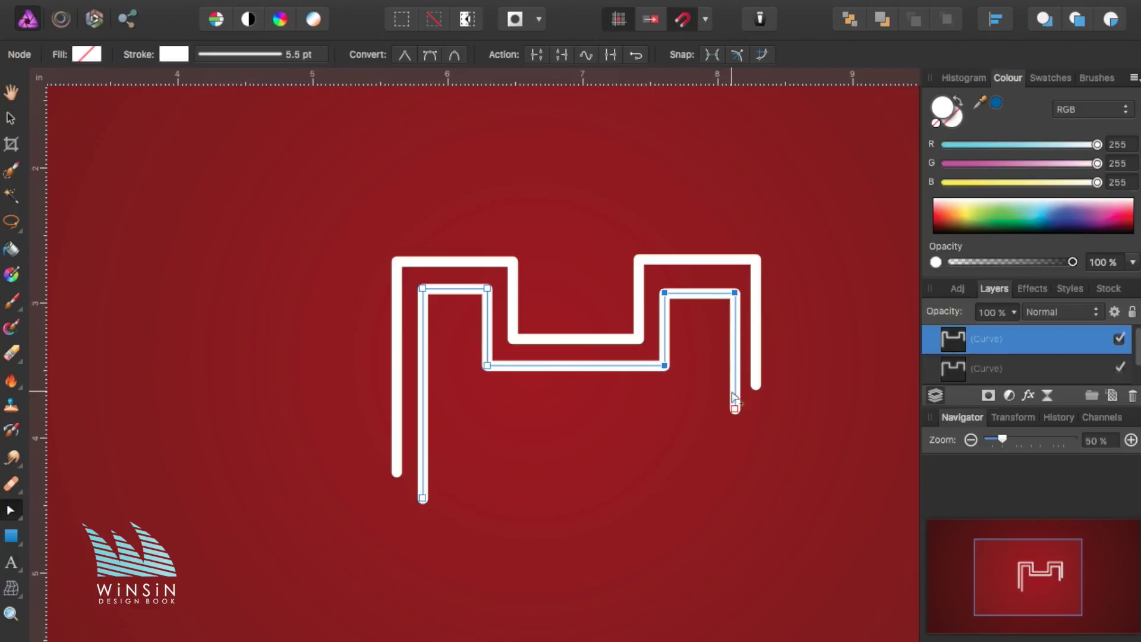
Shift the inner right leg left, the right-step edge right, and lower the dip's bottom edge
left_click(735, 409, "shift")
key("Left")
key("Left")
key("Left")
key("Left")
key("Left")
key("Right")
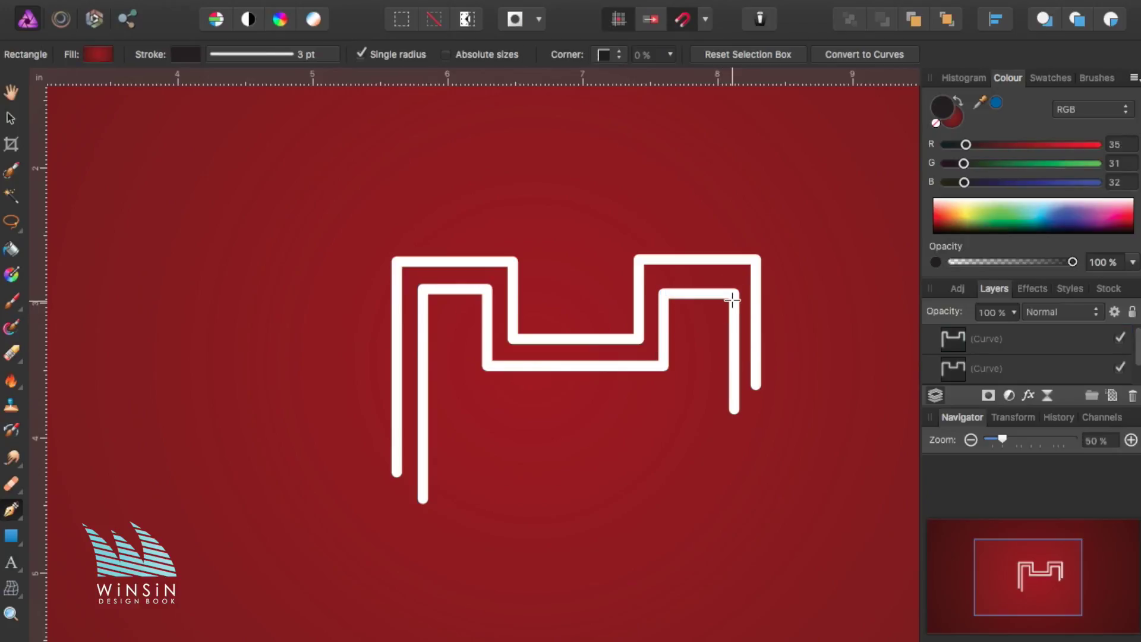
left_click_drag(734, 409, 731, 391)
left_click(665, 366)
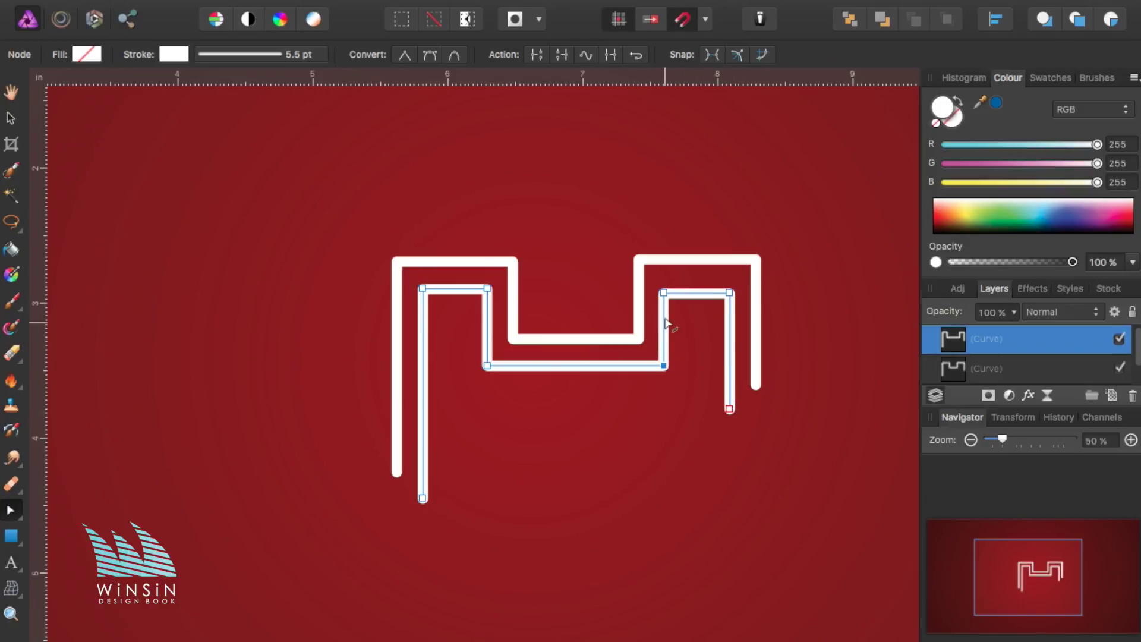
left_click(663, 293, "shift")
left_click_drag(663, 293, 665, 293)
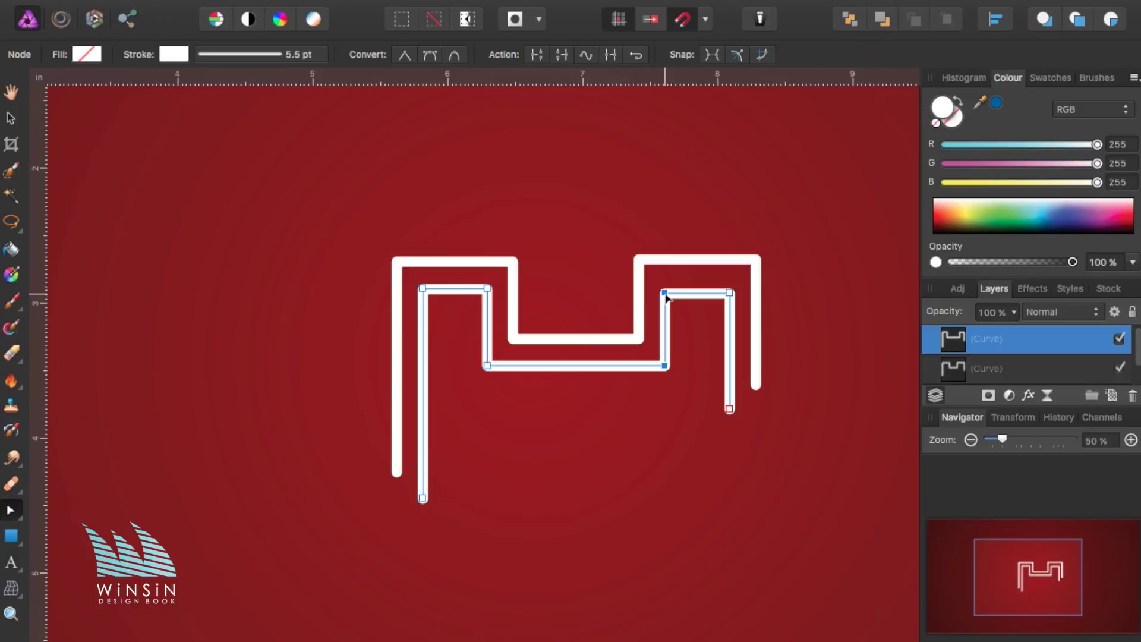
left_click(486, 366)
left_click(665, 365, "shift")
left_click_drag(664, 365, 665, 367)
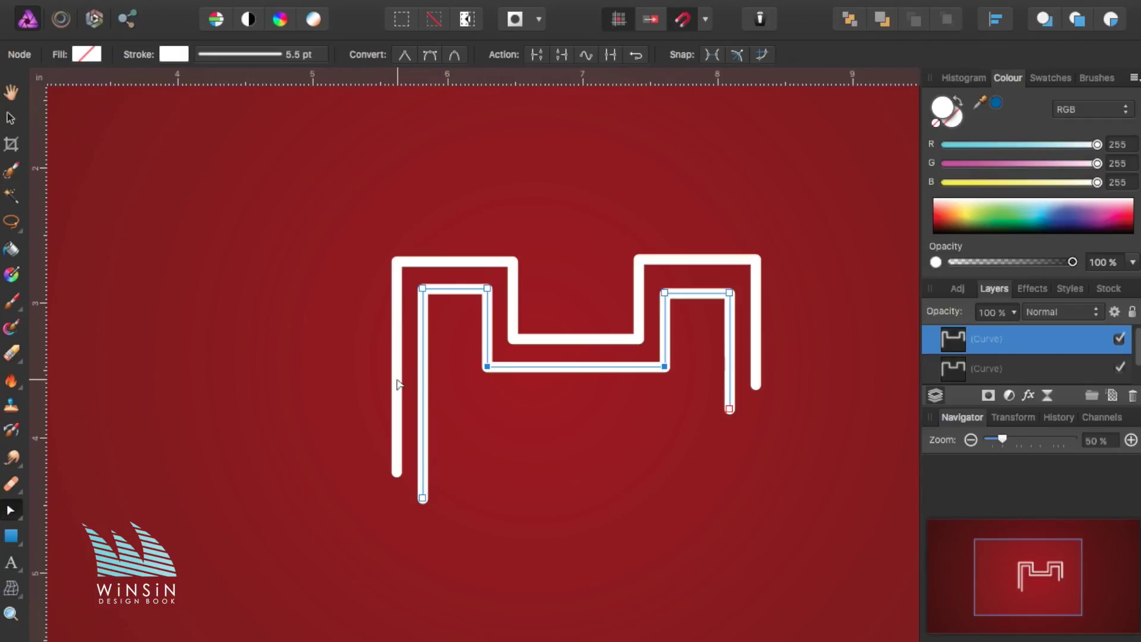
left_click(546, 367)
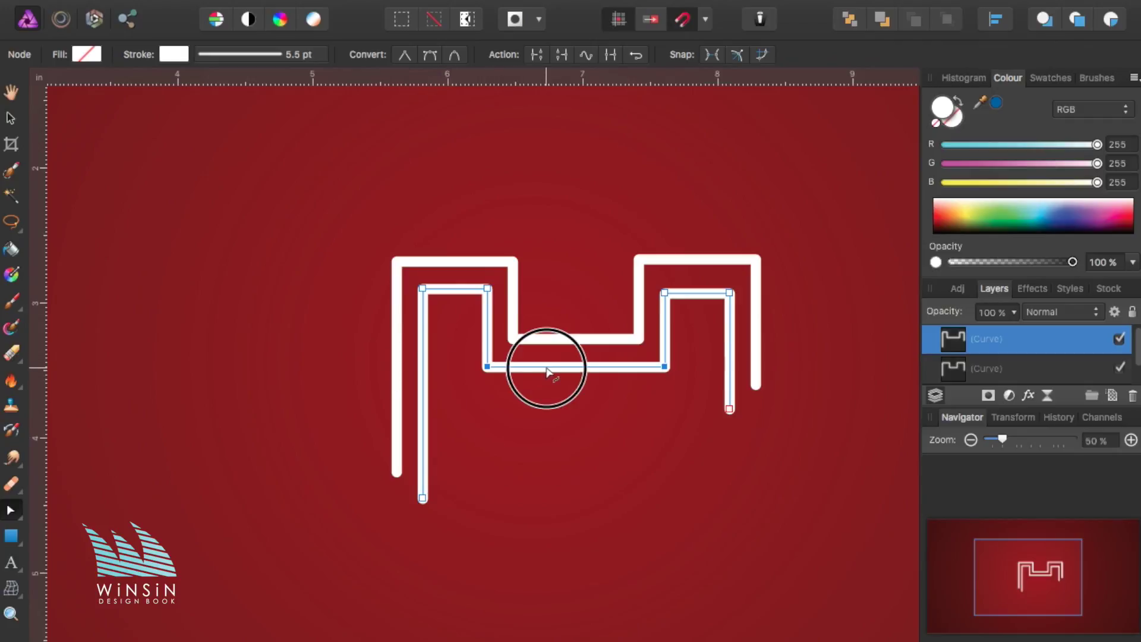
Duplicate the inner meander and place the copy just below it for node editing
left_click(11, 118)
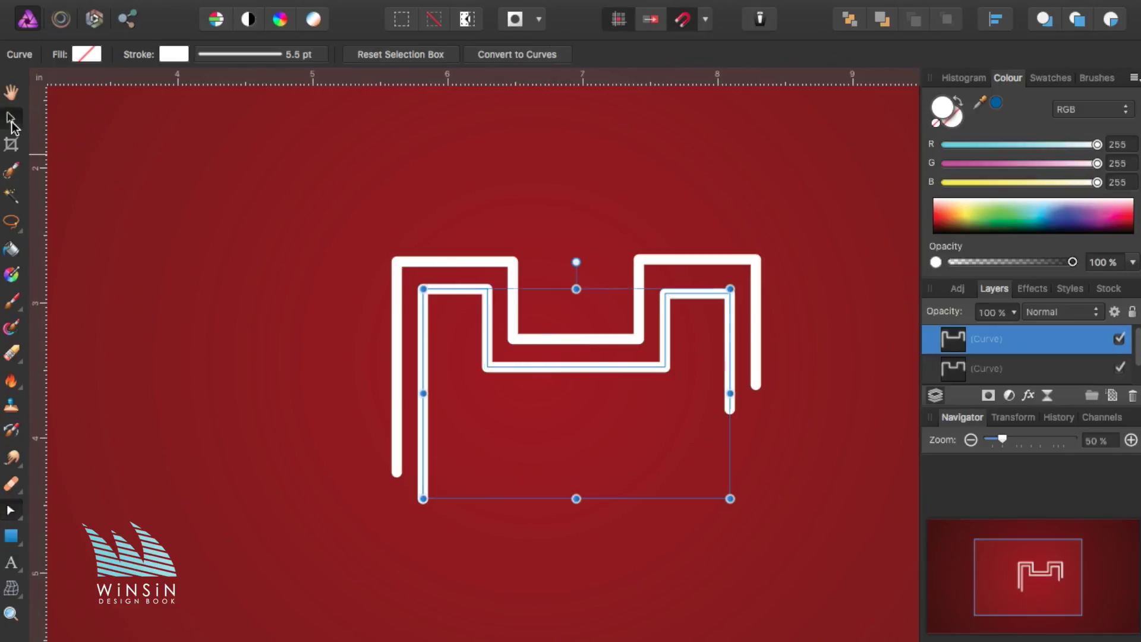
left_click_drag(576, 373, 578, 419)
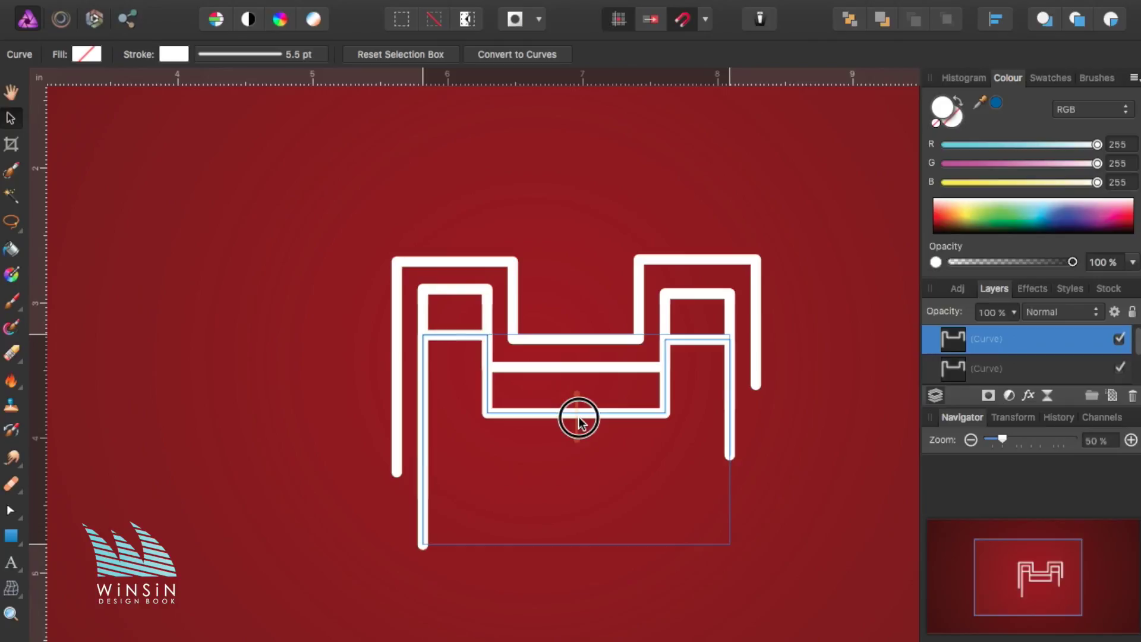
left_click_drag(578, 419, 578, 400)
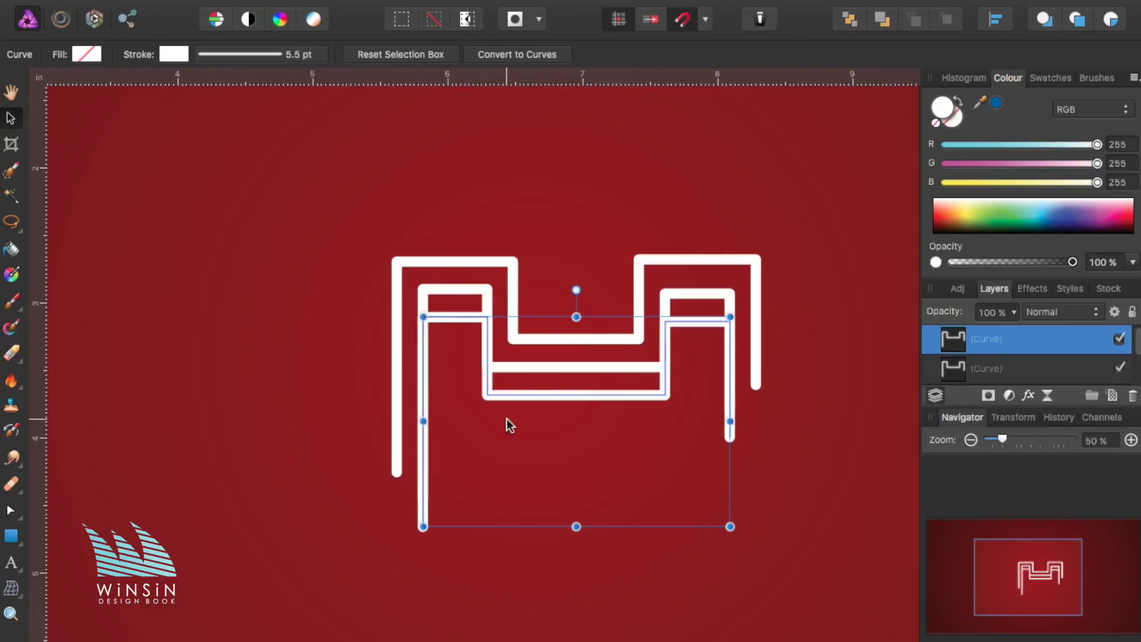
double_click(548, 391)
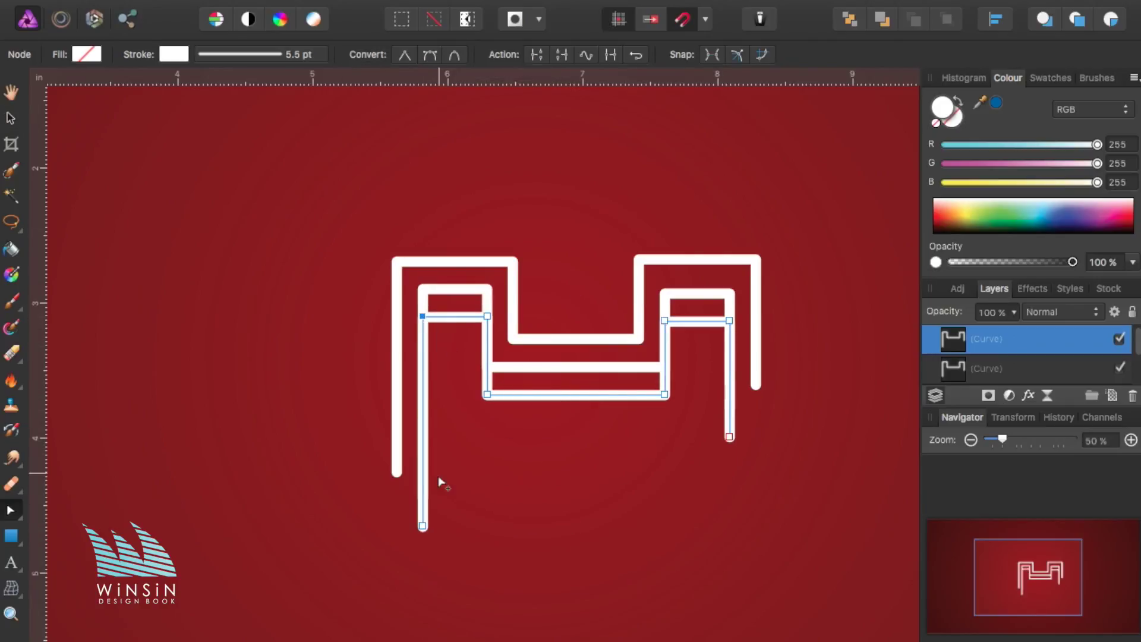
Pull the copy's legs inward, widen its step edges, and lengthen both legs downward
left_click_drag(423, 528, 447, 527)
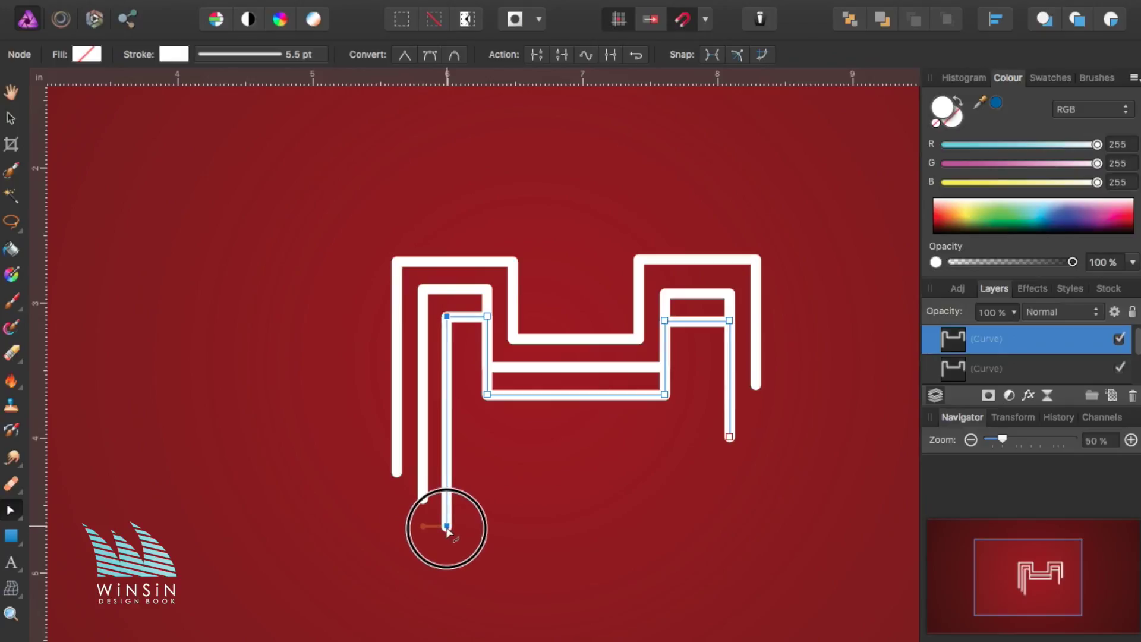
left_click(487, 394)
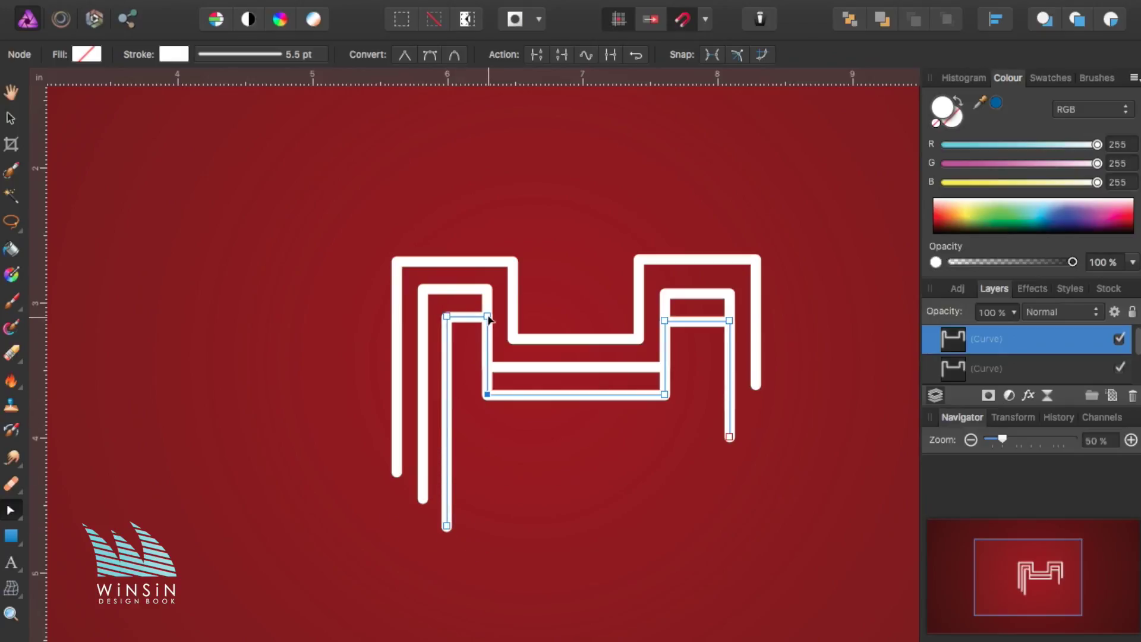
left_click_drag(487, 319, 469, 320)
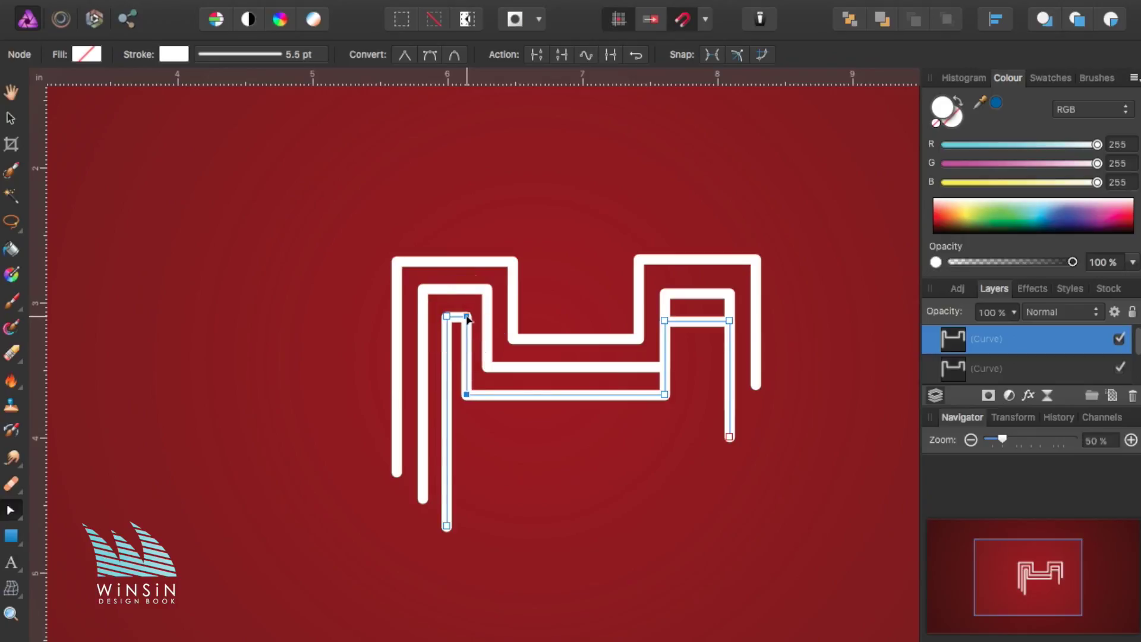
left_click_drag(665, 321, 688, 326)
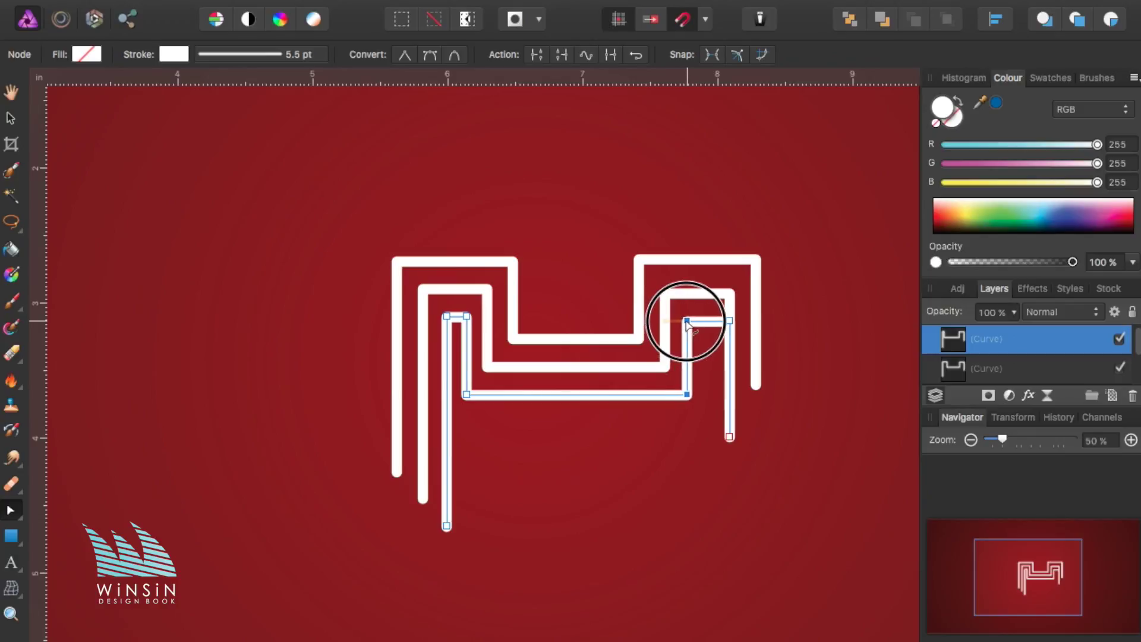
left_click(729, 320)
left_click_drag(730, 437, 709, 439)
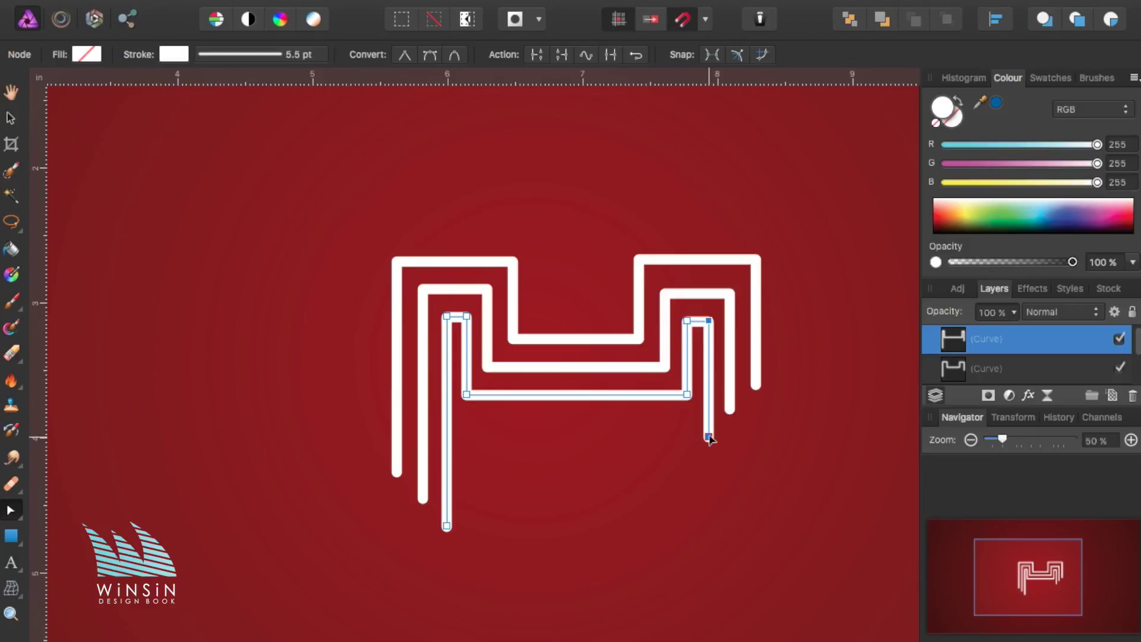
left_click(687, 394)
left_click(687, 321, "shift")
key("Right")
key("Right")
key("Right")
key("Left")
key("Left")
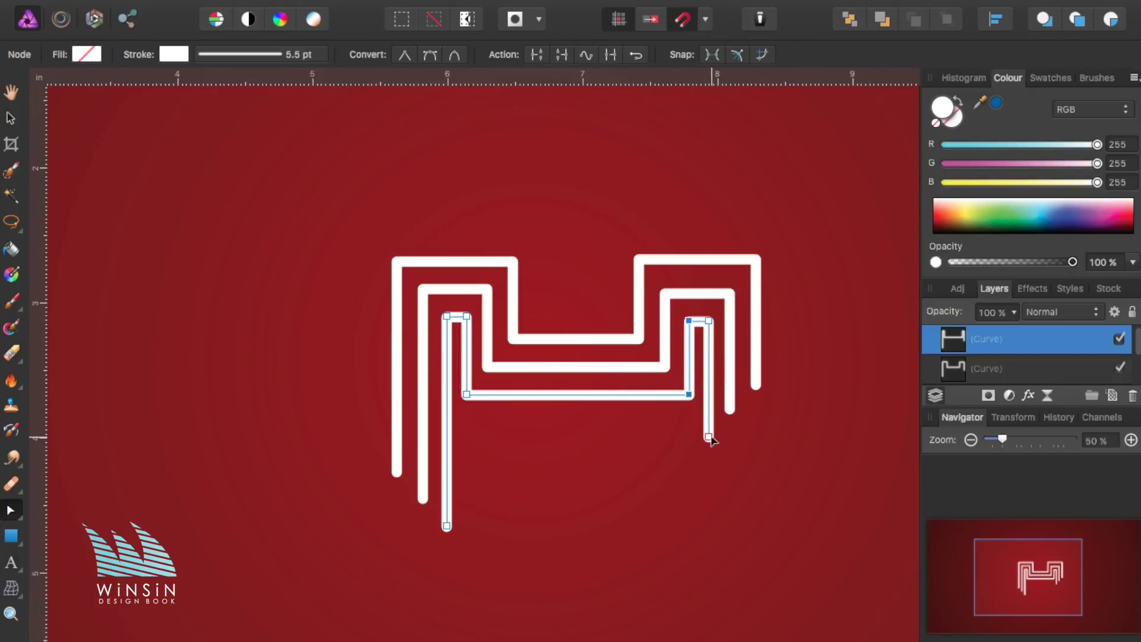
left_click_drag(709, 438, 709, 451)
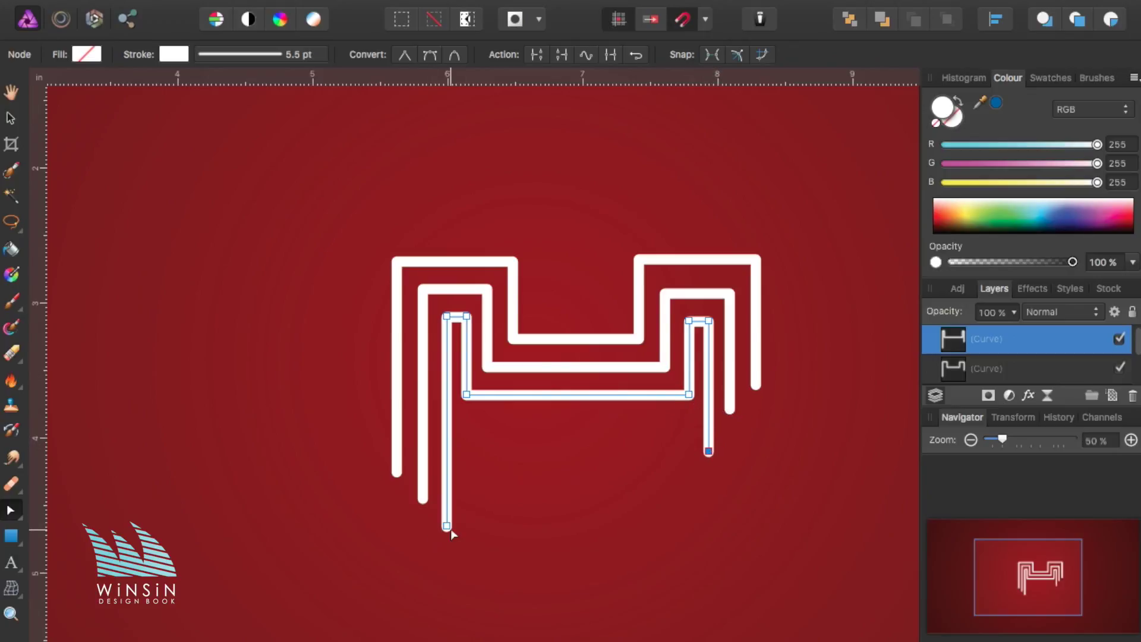
left_click_drag(446, 526, 447, 543)
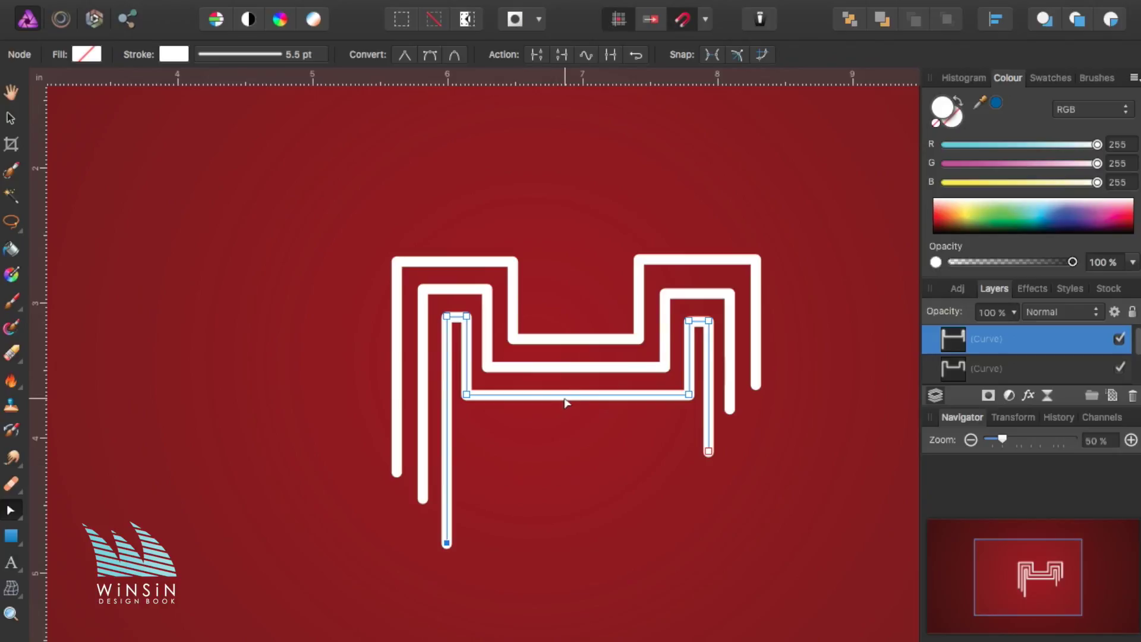
Undo a stray segment accidentally added to the meander and deselect it
key("v")
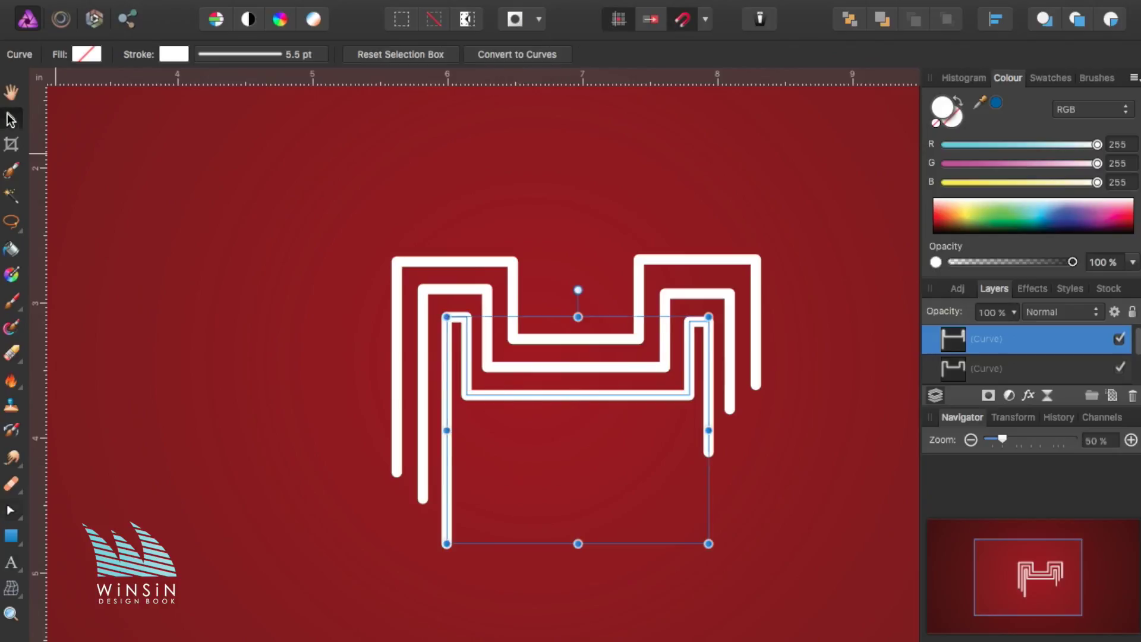
left_click(12, 510)
left_click(98, 521)
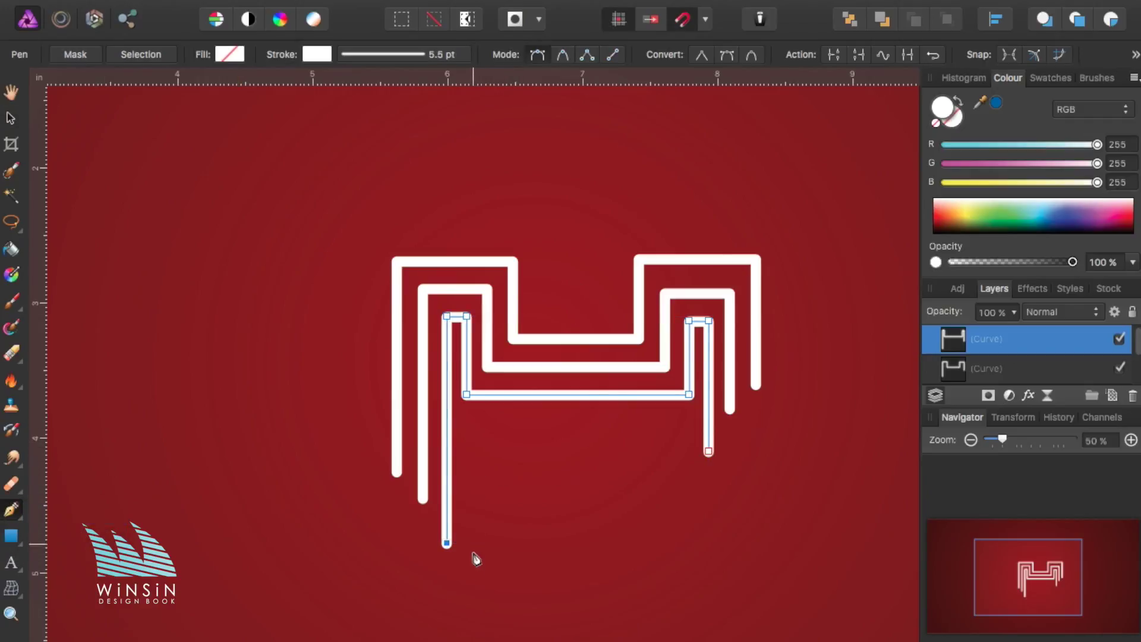
left_click(470, 567)
key("ctrl+z")
left_click(11, 118)
left_click(194, 249)
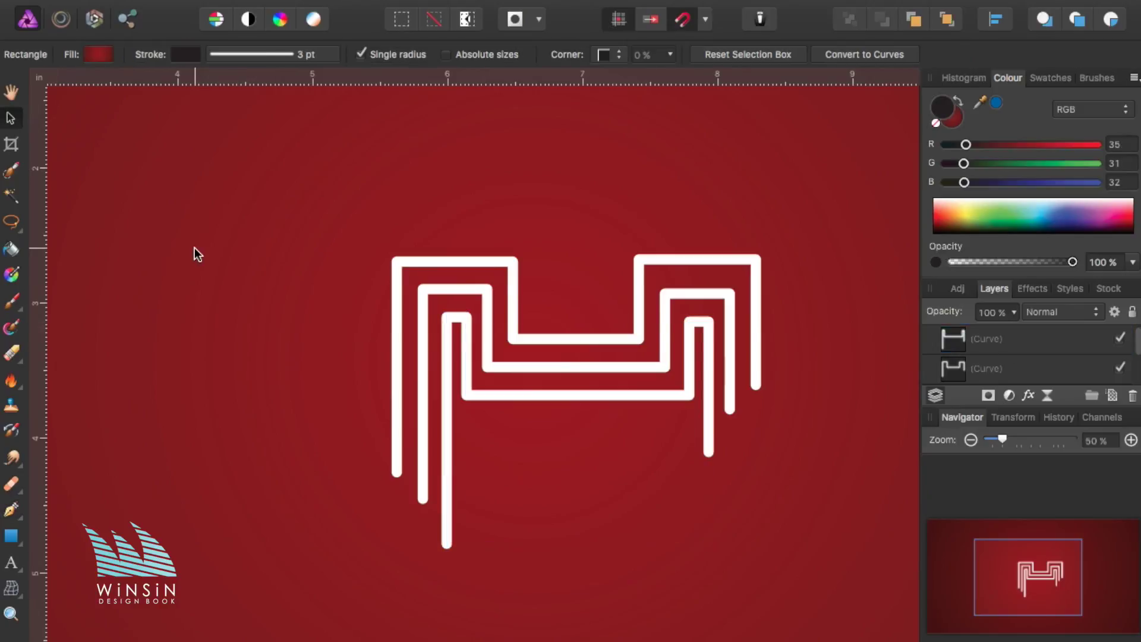
Draw a bracket path with a flat top and two downward legs beneath the meanders
left_click(12, 509)
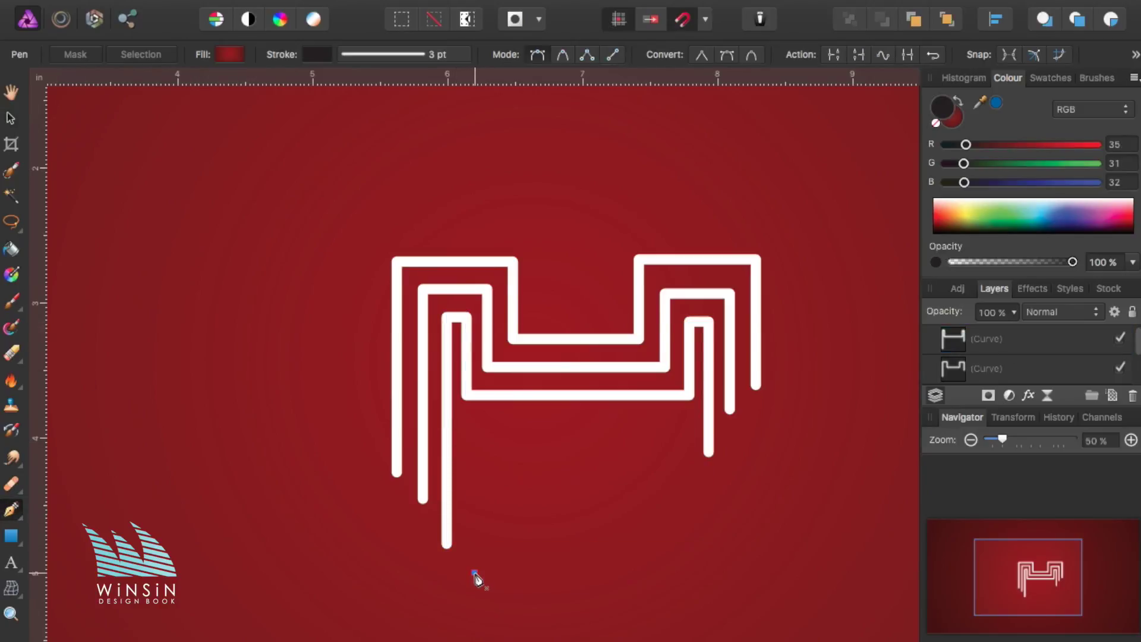
left_click(475, 430)
left_click(475, 430)
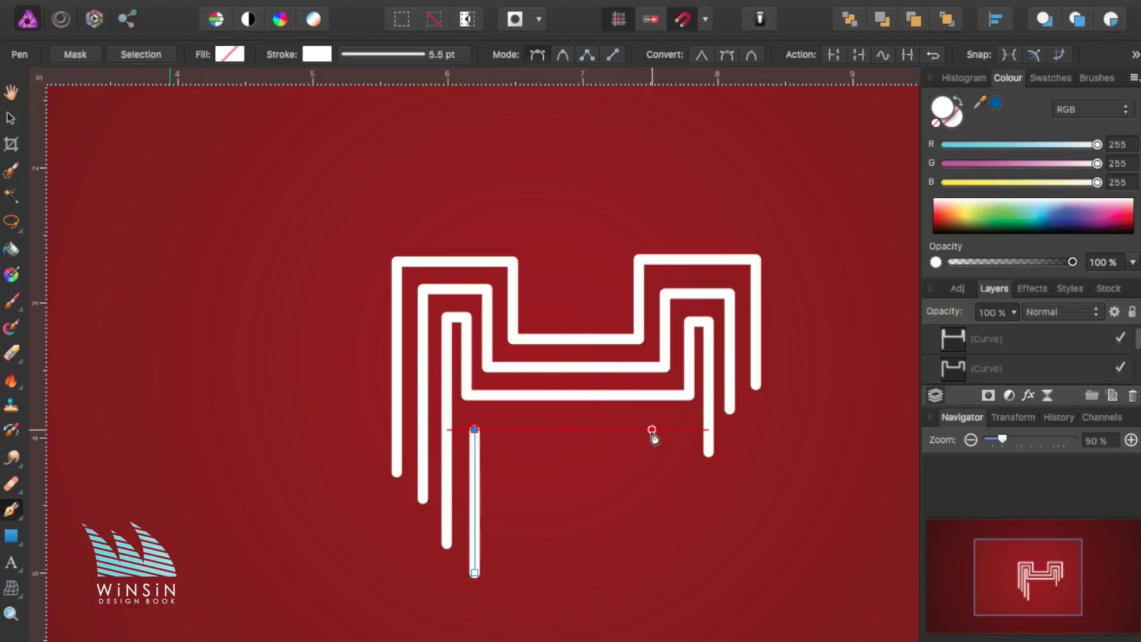
left_click(687, 429)
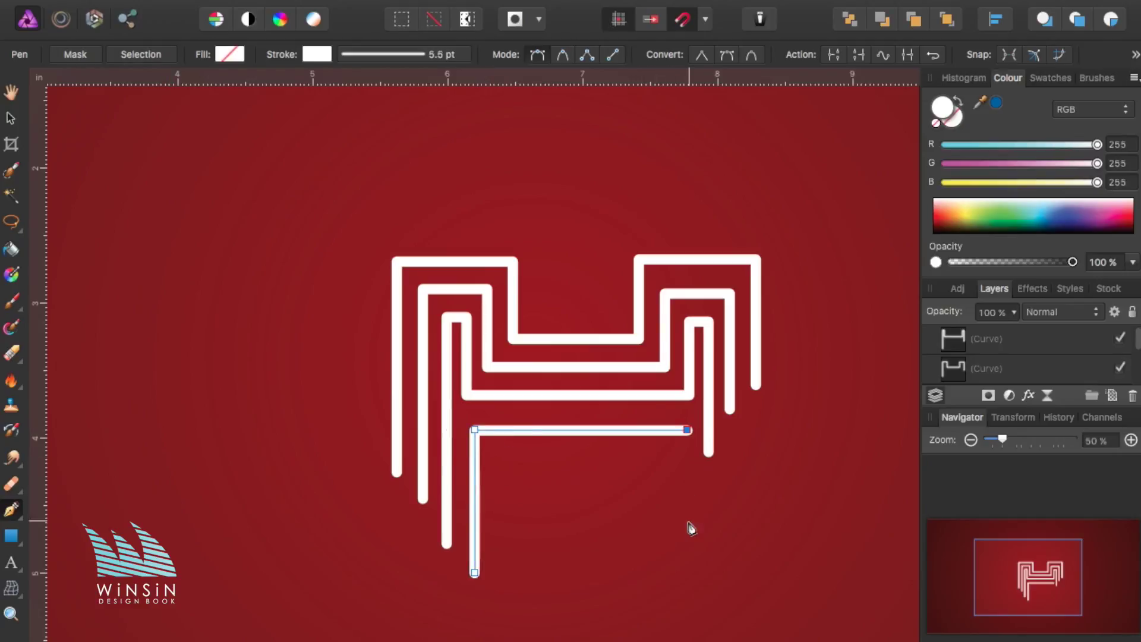
left_click(681, 499)
left_click(687, 499)
key("v")
left_click(9, 510)
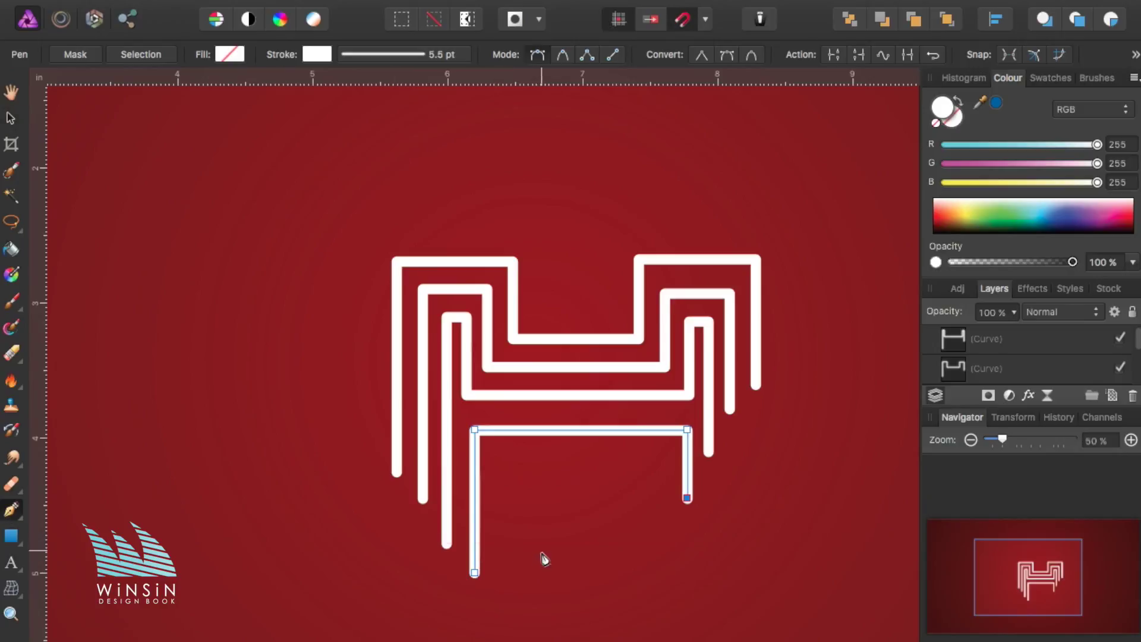
left_click(134, 202, "ctrl")
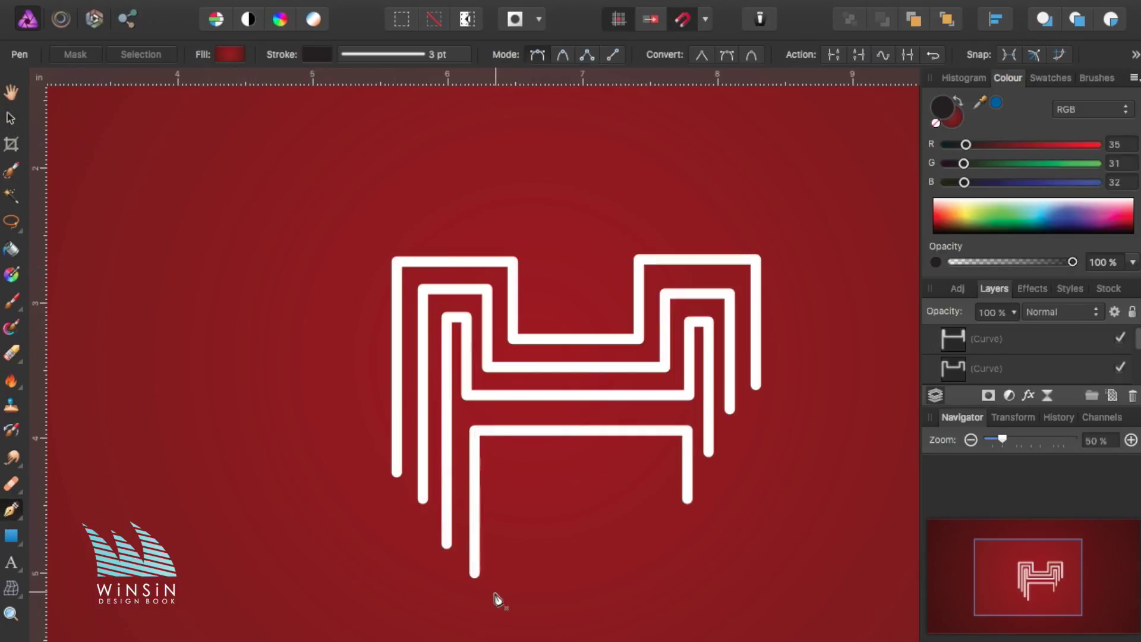
Draw a smaller bracket path with a level top nested inside the fourth bracket
left_click_drag(502, 589, 502, 471)
left_click(502, 461)
key("Escape")
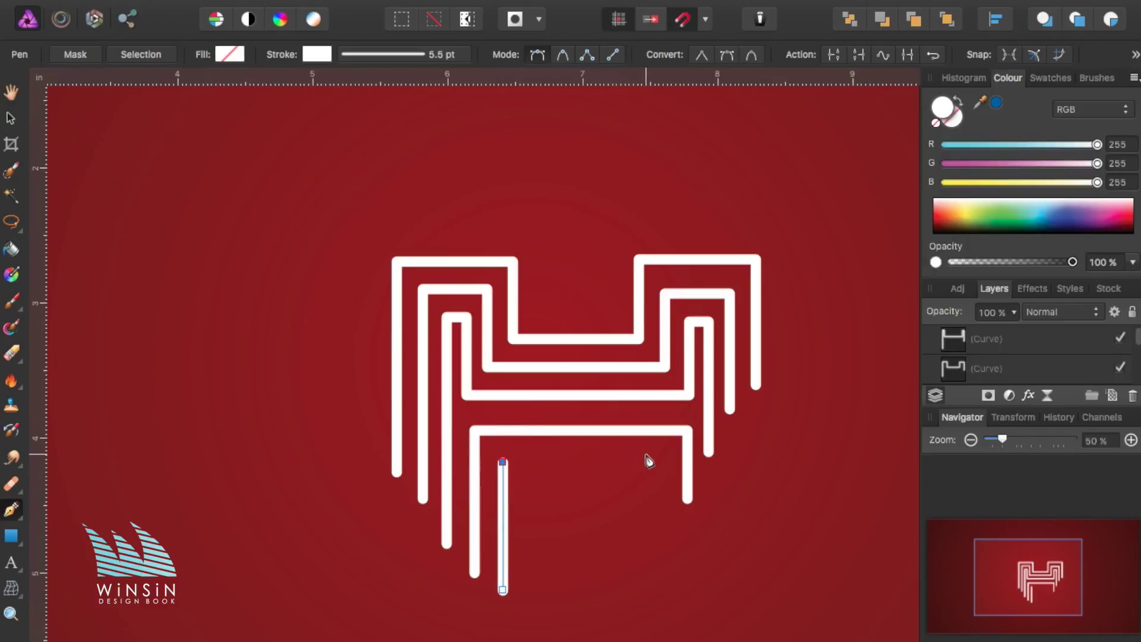
left_click(658, 455)
left_click_drag(657, 455, 657, 461)
left_click(658, 529)
key("v")
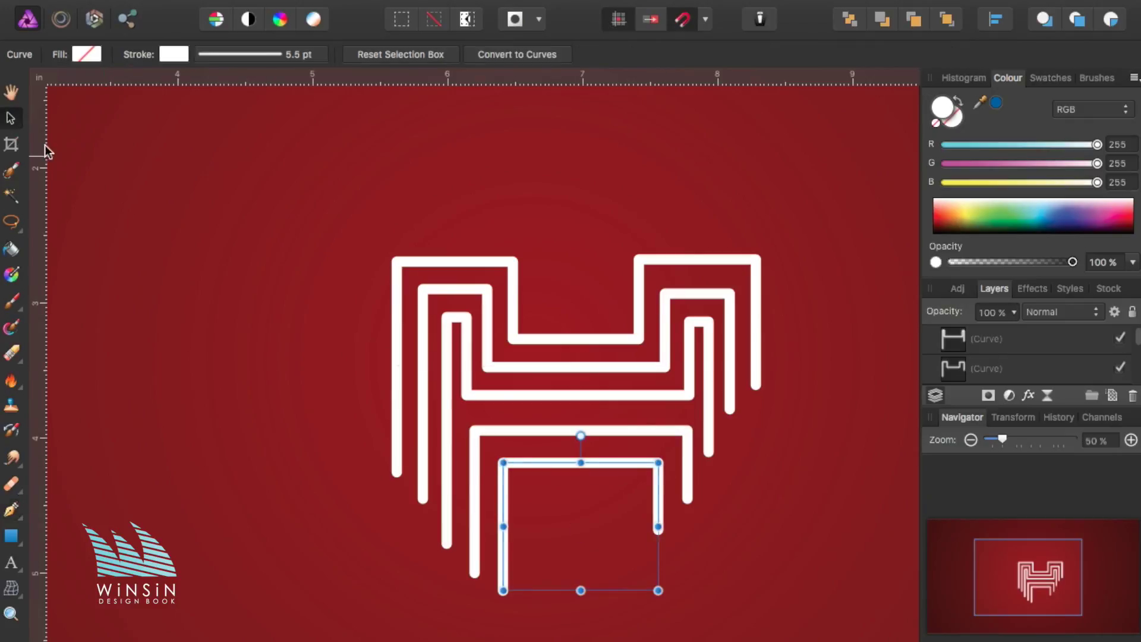
key("Escape")
Select the fourth bracket with the Node tool for adjustment
left_click(10, 509)
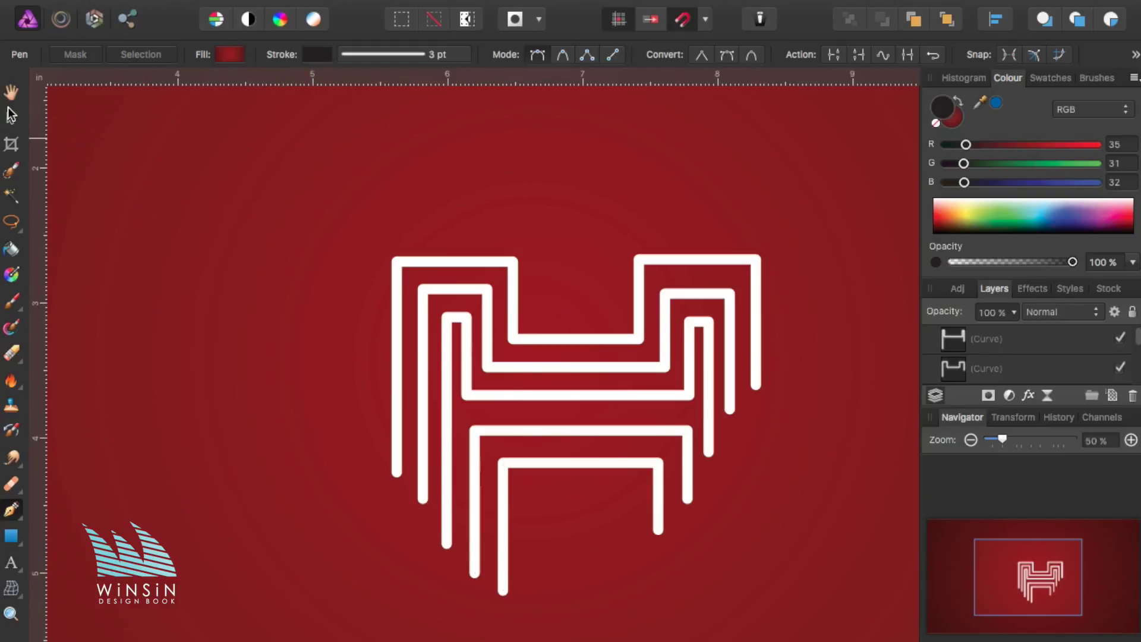
key("a")
left_click(475, 430)
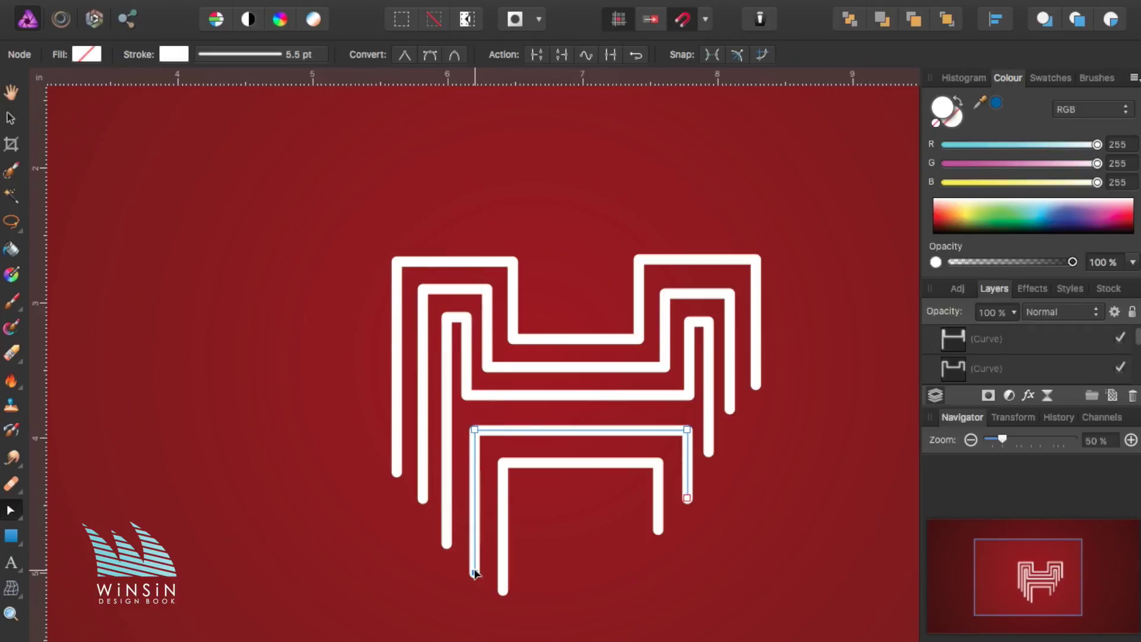
Nudge the fourth bracket's legs outward and raise its top edge
key("Left")
key("Left")
key("Left")
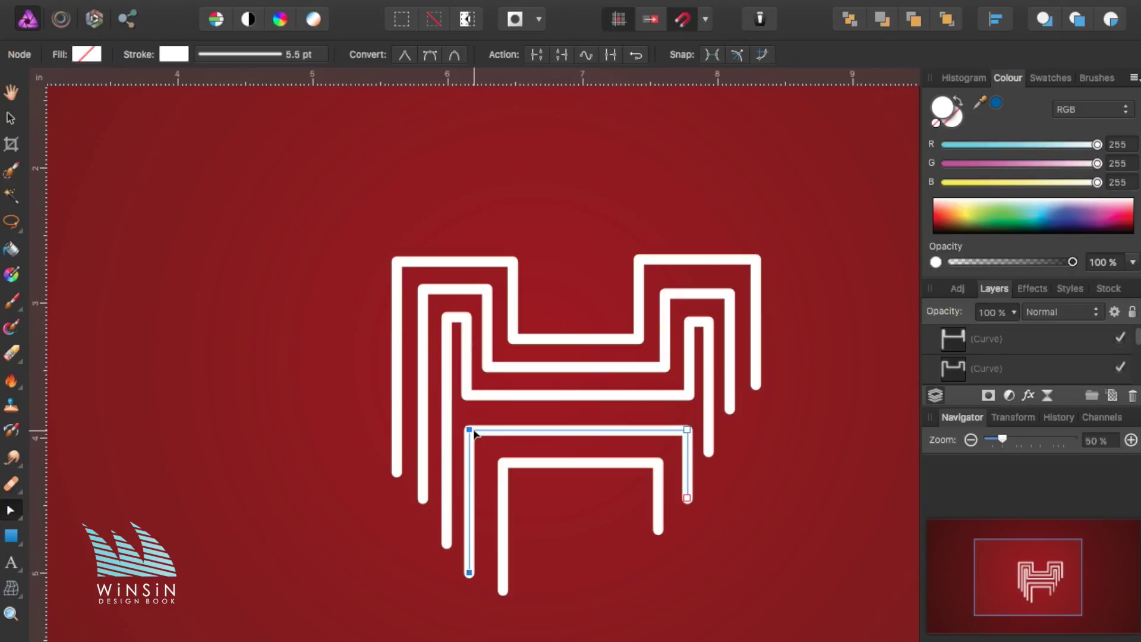
left_click(687, 431)
left_click(688, 498, "shift")
key("Right")
key("Right")
key("Left")
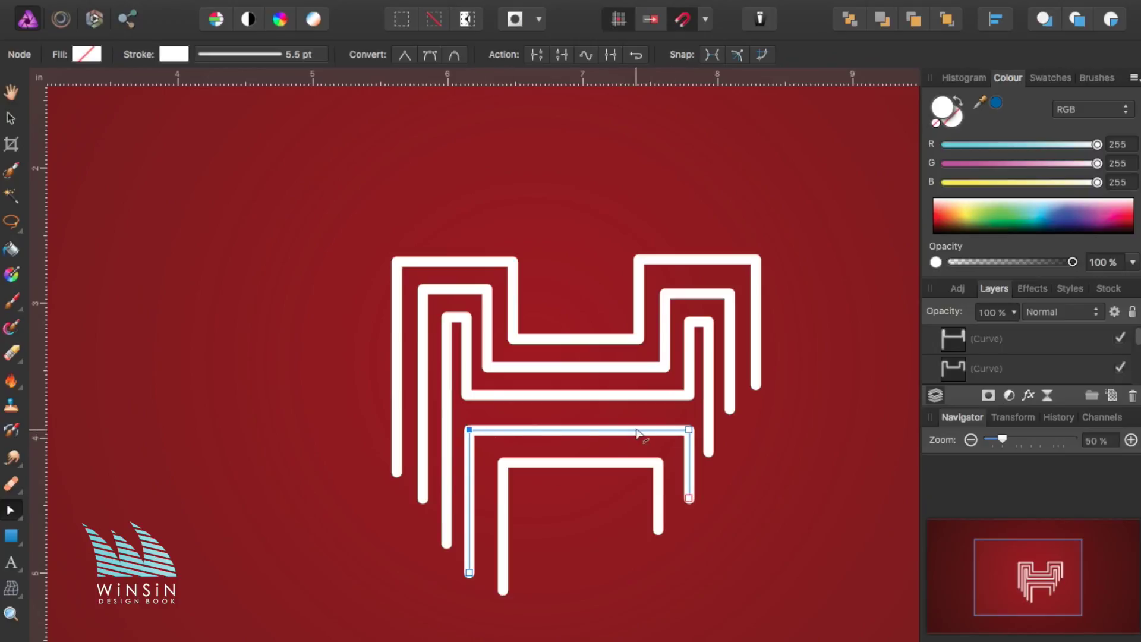
key("Up")
key("Up")
key("Up")
key("Up")
key("Up")
Move the fifth bracket's legs outward and raise its top edge, undoing an accidental bend
left_click(650, 467)
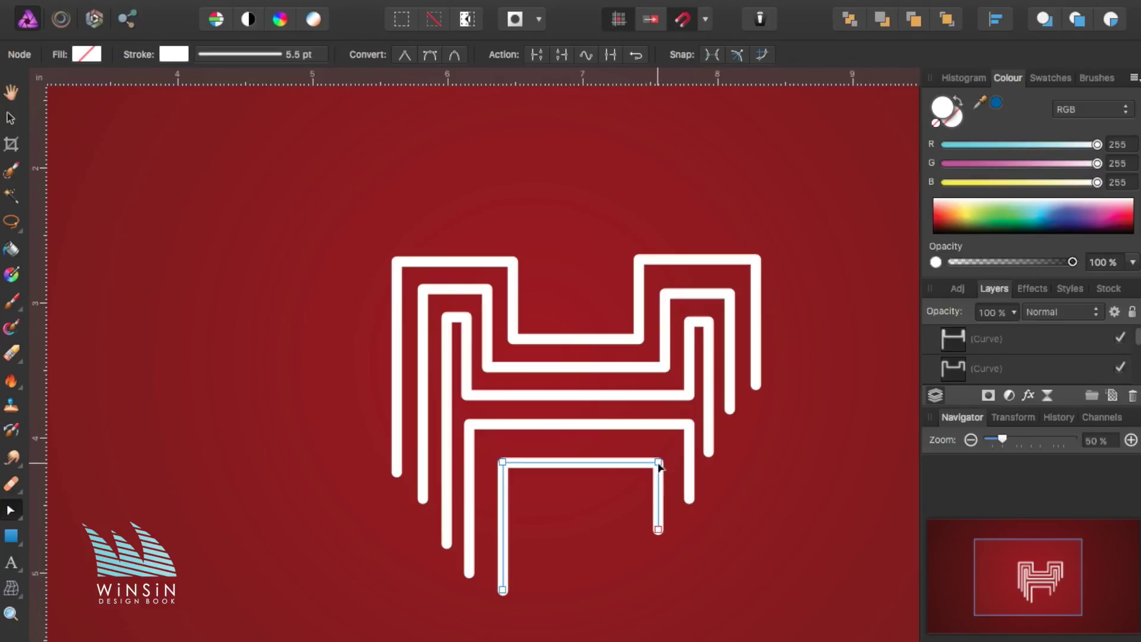
left_click_drag(658, 533, 668, 536)
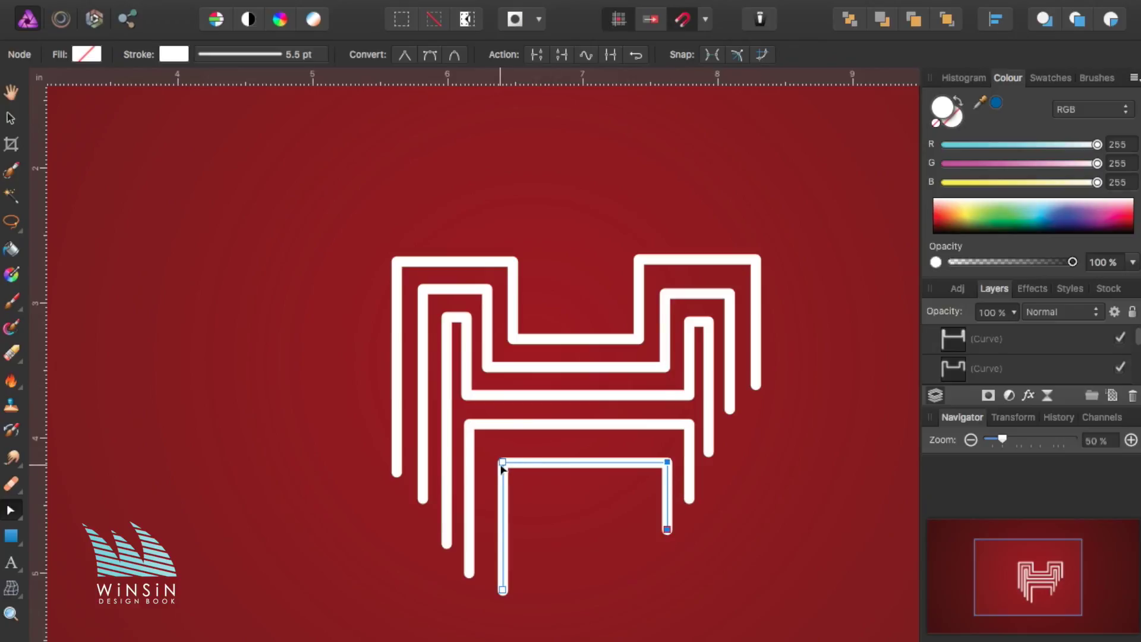
left_click_drag(502, 592, 494, 592)
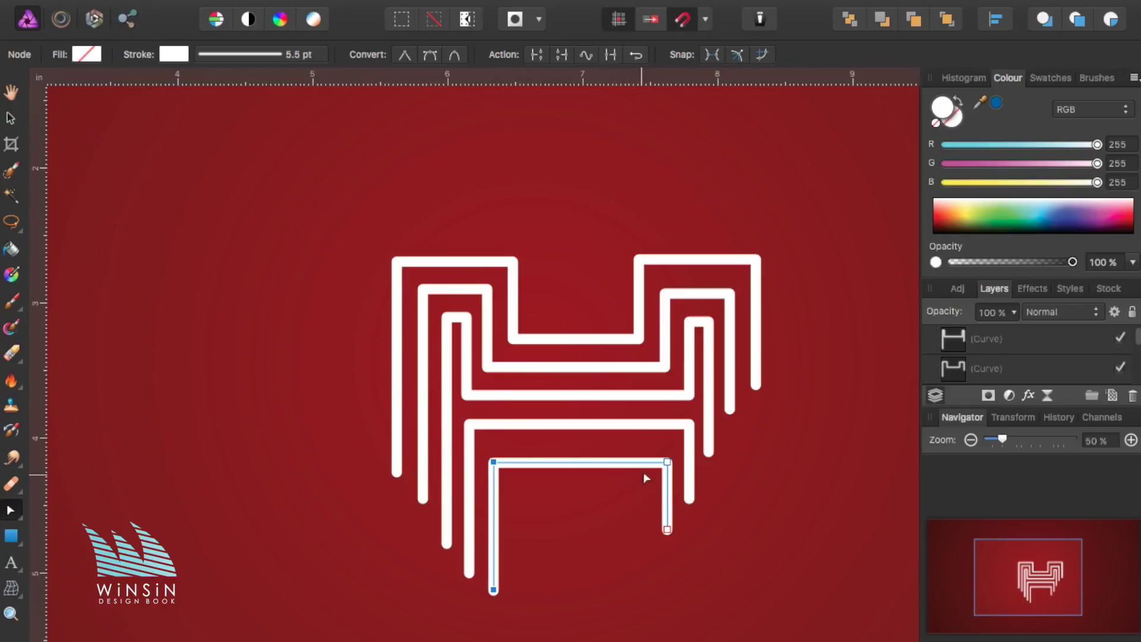
left_click(668, 462)
key("Up")
key("Up")
key("Up")
key("Up")
key("Up")
key("Up")
key("Up")
key("Up")
key("Up")
key("Up")
key("Up")
key("Up")
left_click_drag(579, 459, 580, 493)
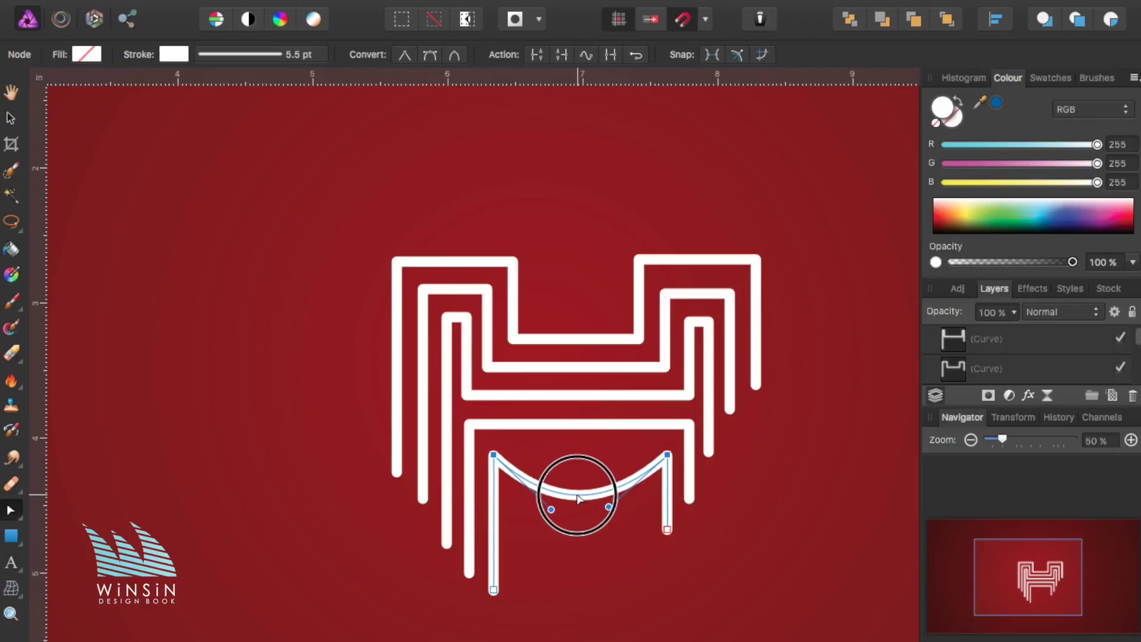
key("ctrl+z")
Duplicate the innermost bracket, move the copy down and pull its legs inward as a sixth line
key("v")
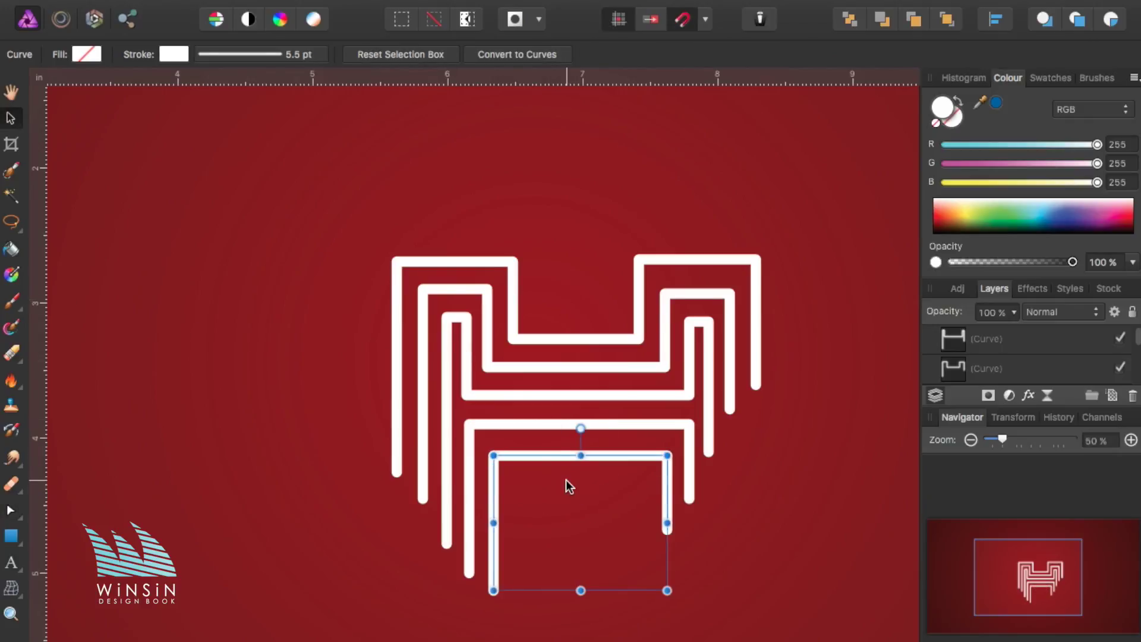
left_click(570, 486)
left_click(584, 459)
left_click_drag(603, 463, 602, 487)
key("ctrl+z")
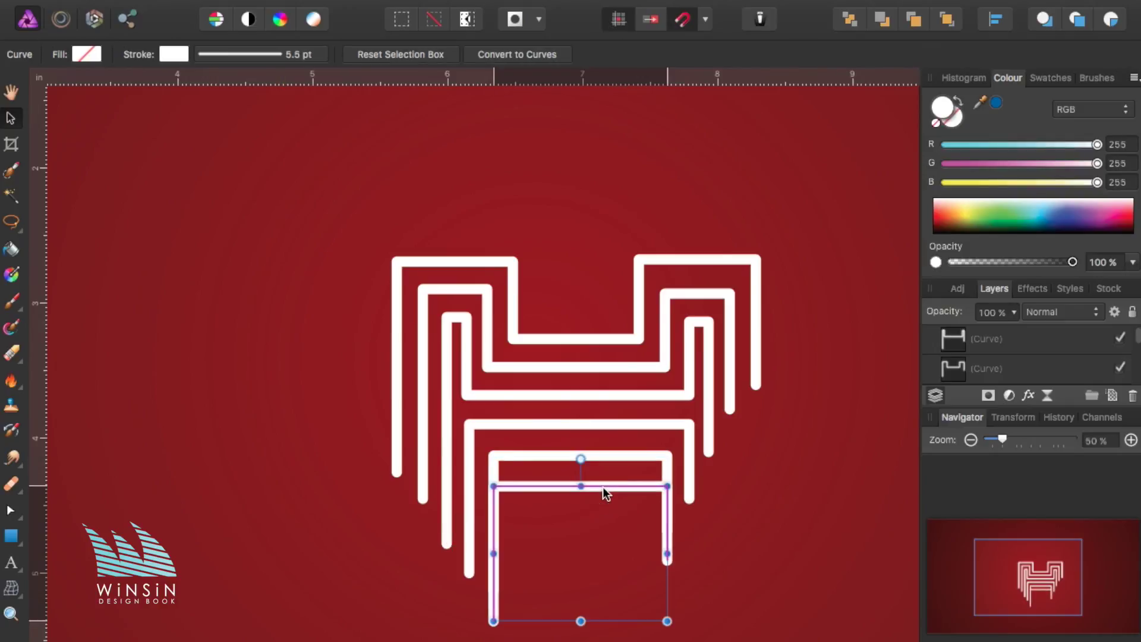
double_click(526, 489)
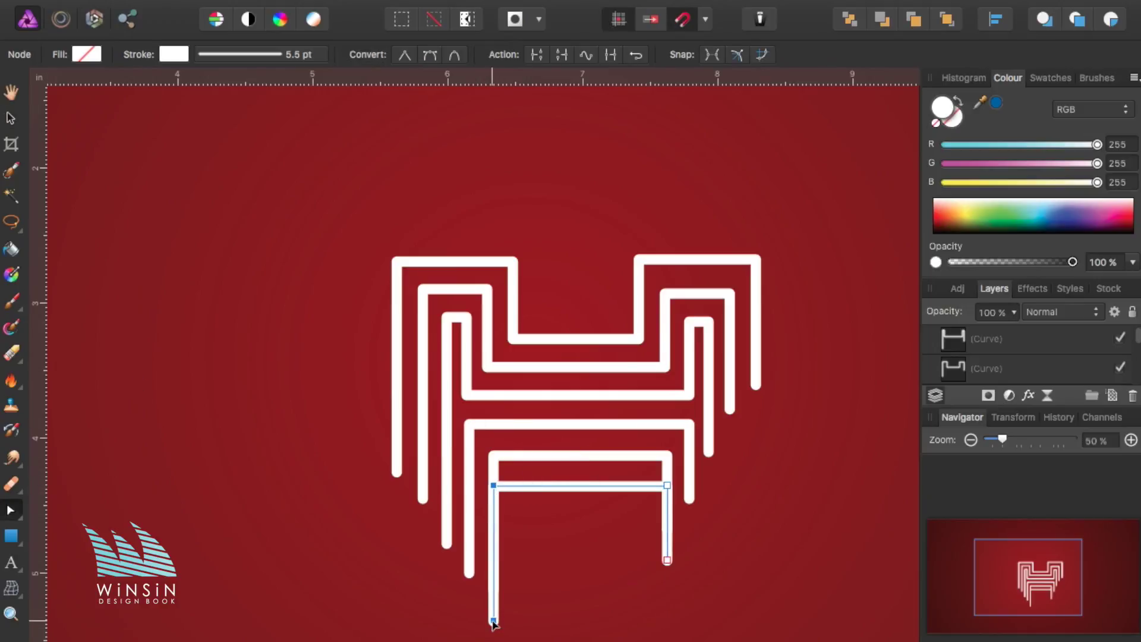
left_click_drag(493, 621, 518, 621)
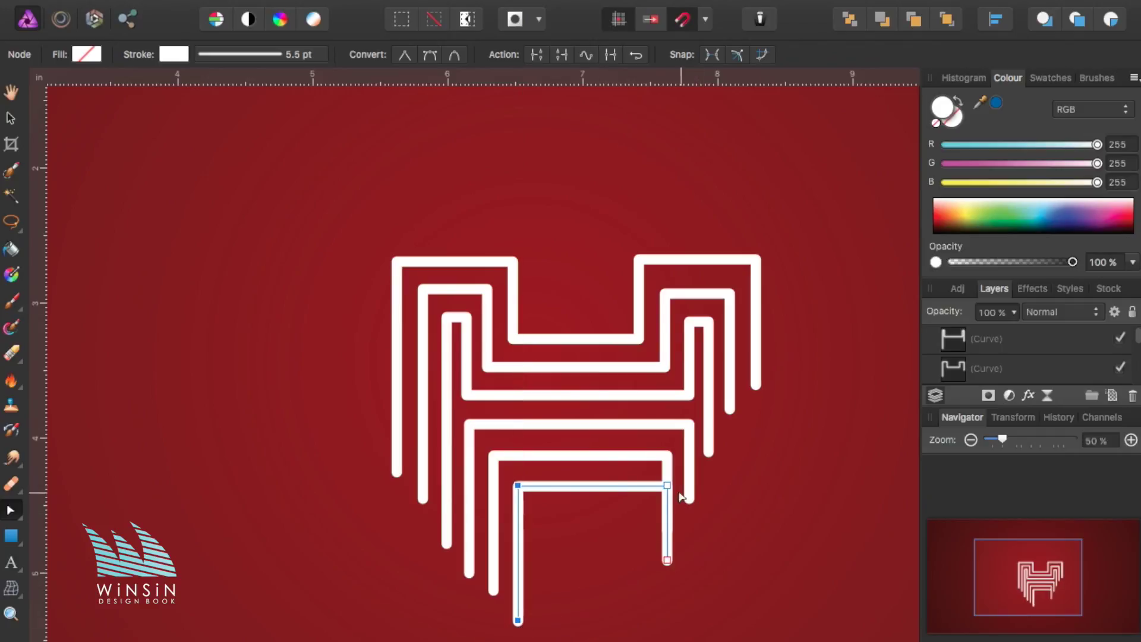
key("Left")
key("Left")
key("Left")
key("Left")
key("Left")
key("Left")
key("Left")
key("Left")
key("Left")
key("Left")
key("Left")
key("Left")
key("Left")
key("Left")
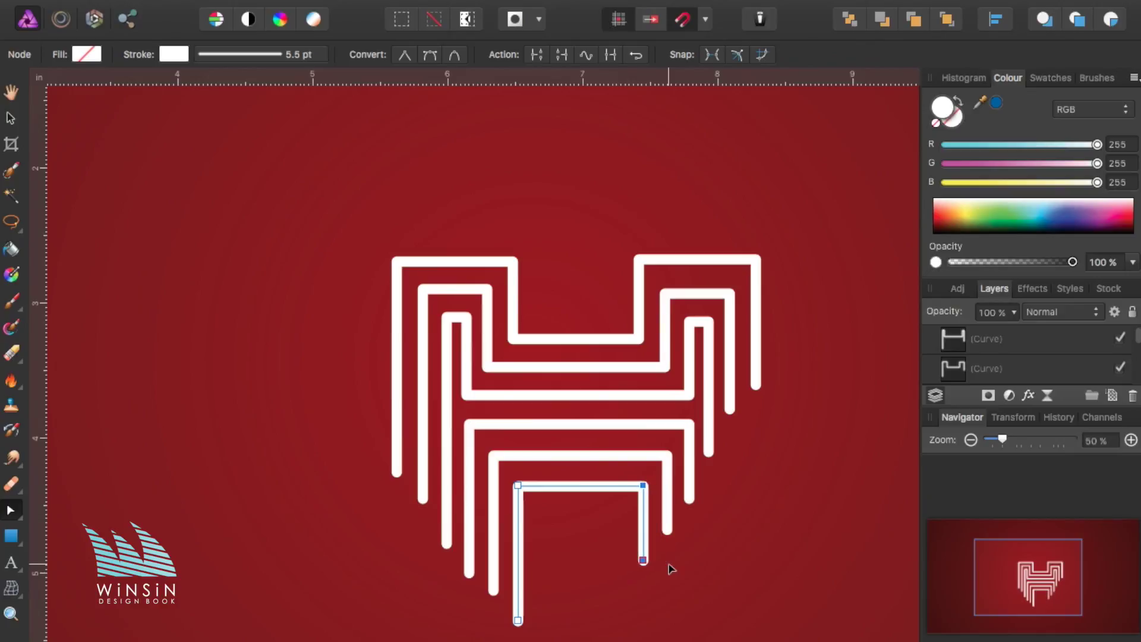
key("m")
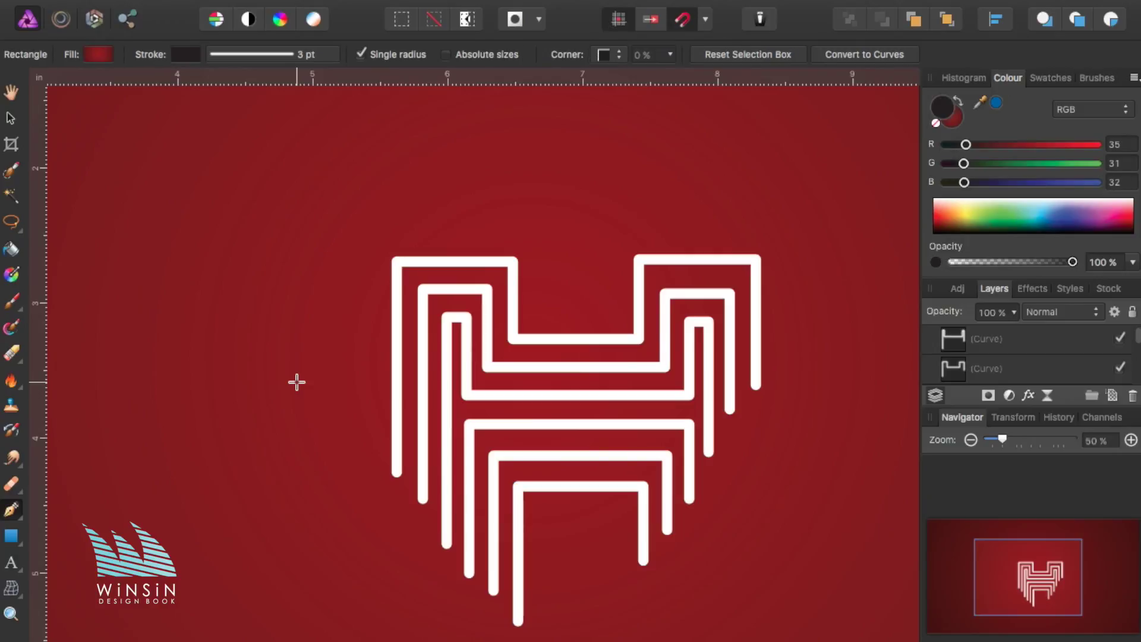
Fit the document in view and marquee-select all six bracket curves
key("ctrl+0")
key("ctrl+d")
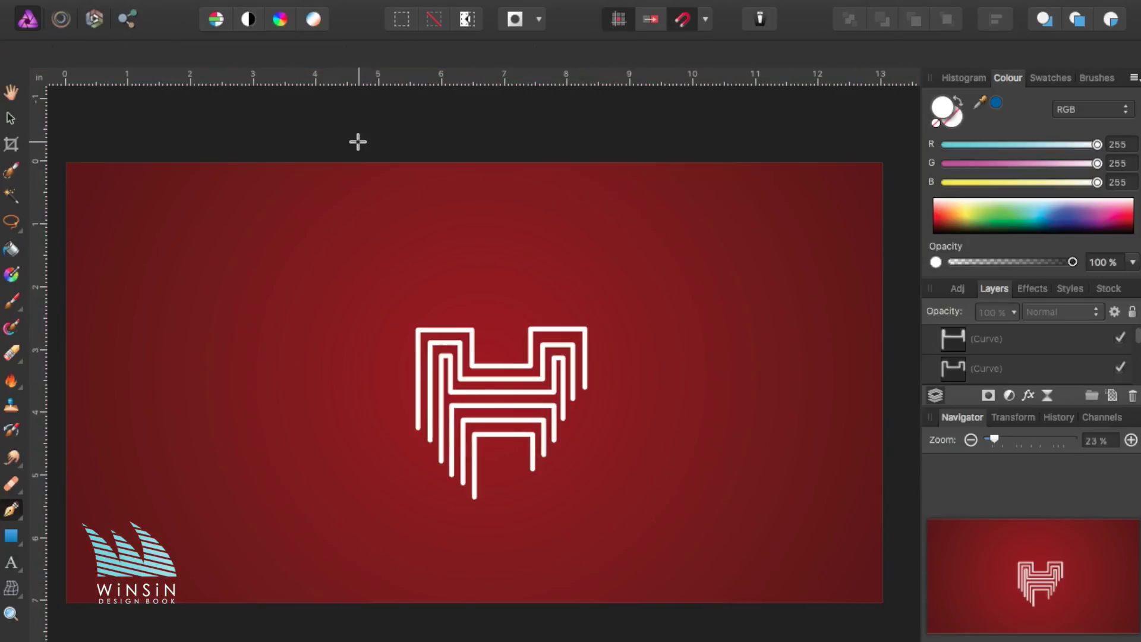
key("v")
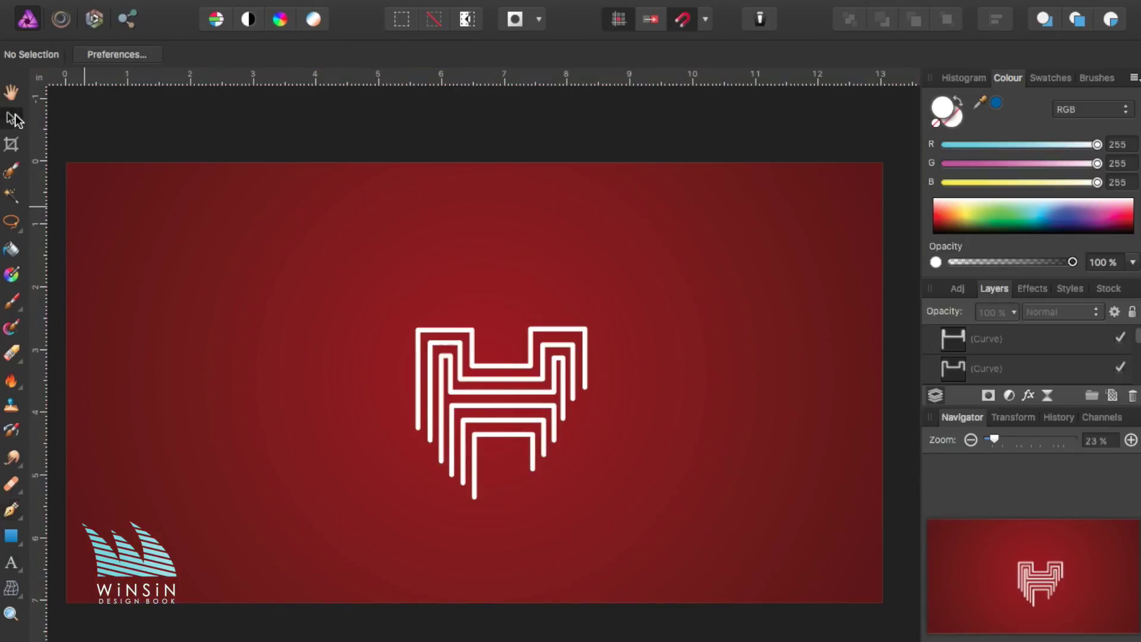
left_click(532, 471)
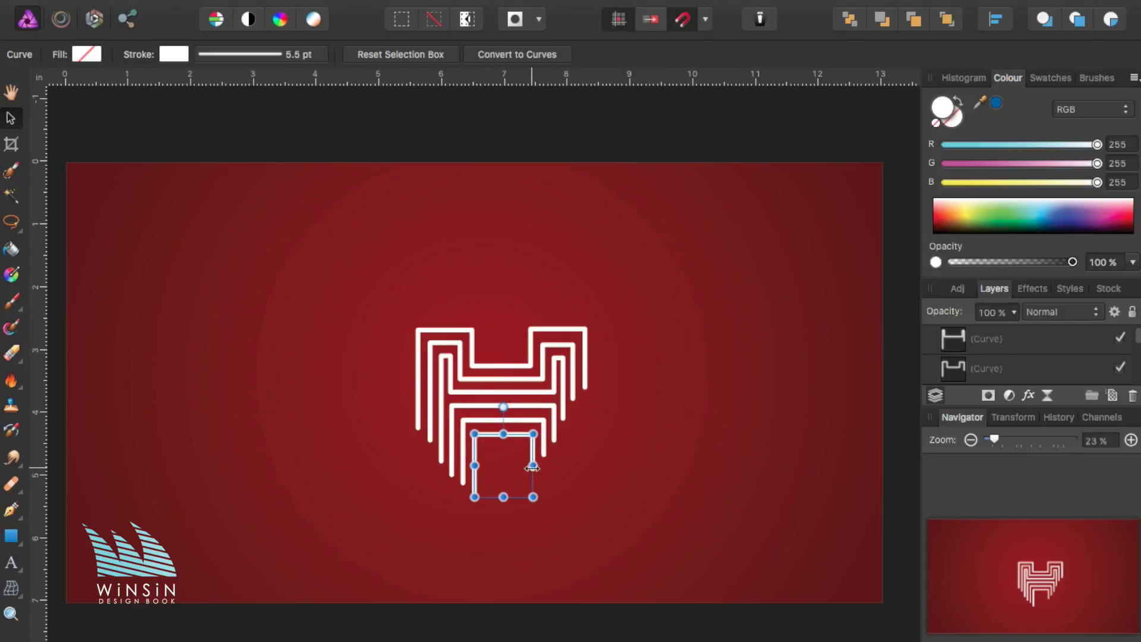
key("a")
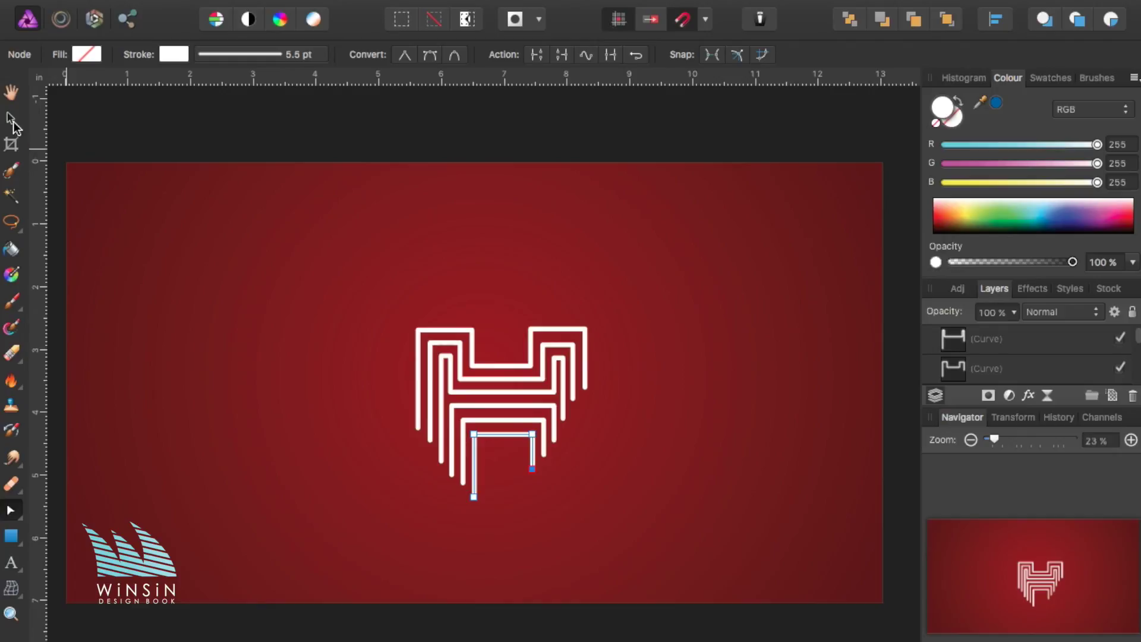
left_click(12, 121)
left_click_drag(240, 118, 692, 535)
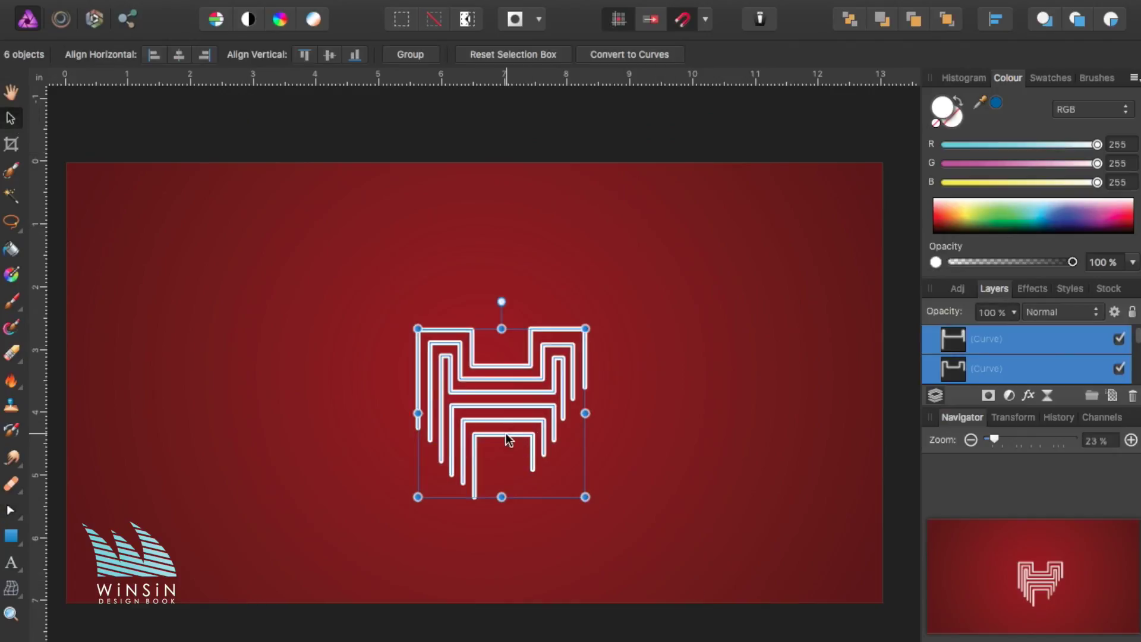
Scale the heart logo down and centre it on the canvas
left_click_drag(508, 439, 474, 417)
left_click_drag(552, 311, 509, 346)
left_click_drag(446, 410, 475, 389)
left_click(471, 151)
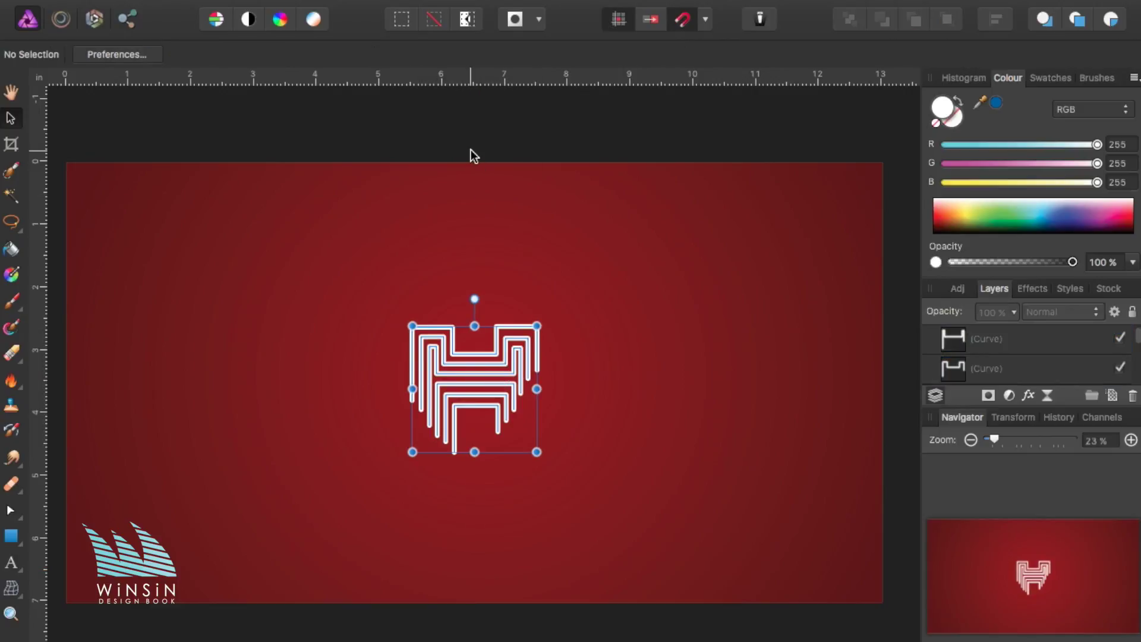
left_click(470, 355)
Set the stroke width of the logo curves to 4 pt
left_click(300, 54)
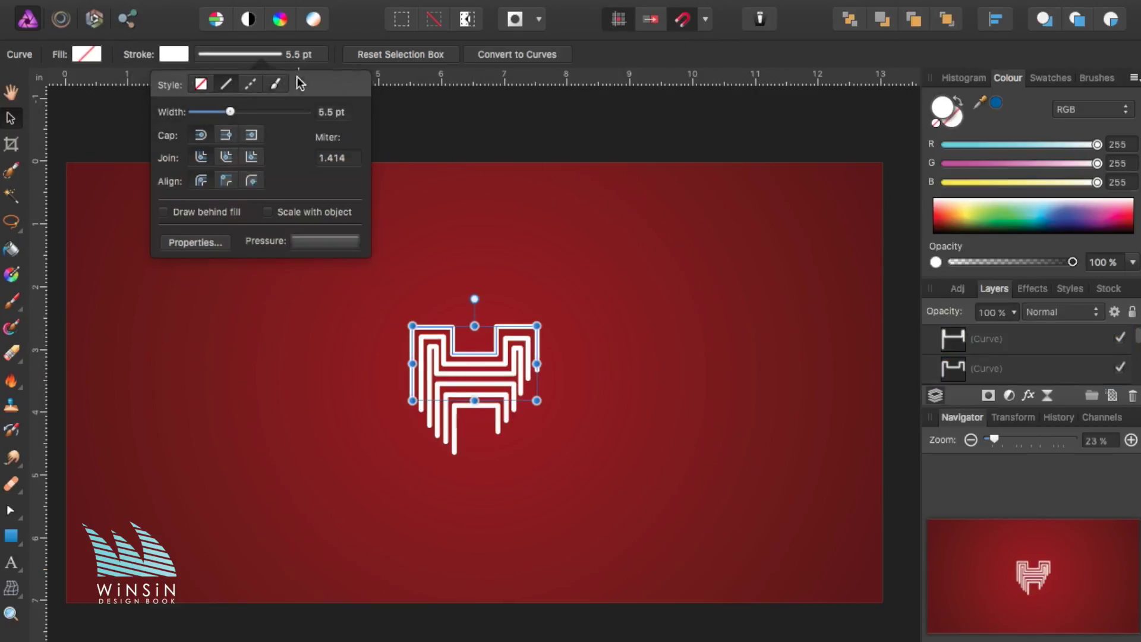
left_click(326, 113)
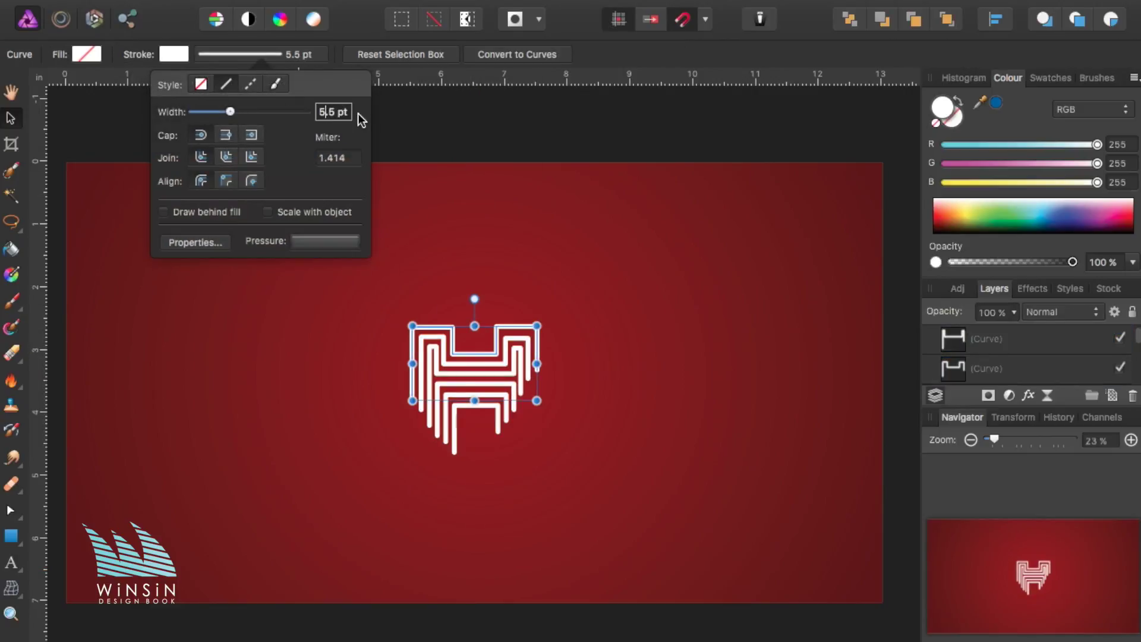
double_click(350, 111)
type("4")
key("Return")
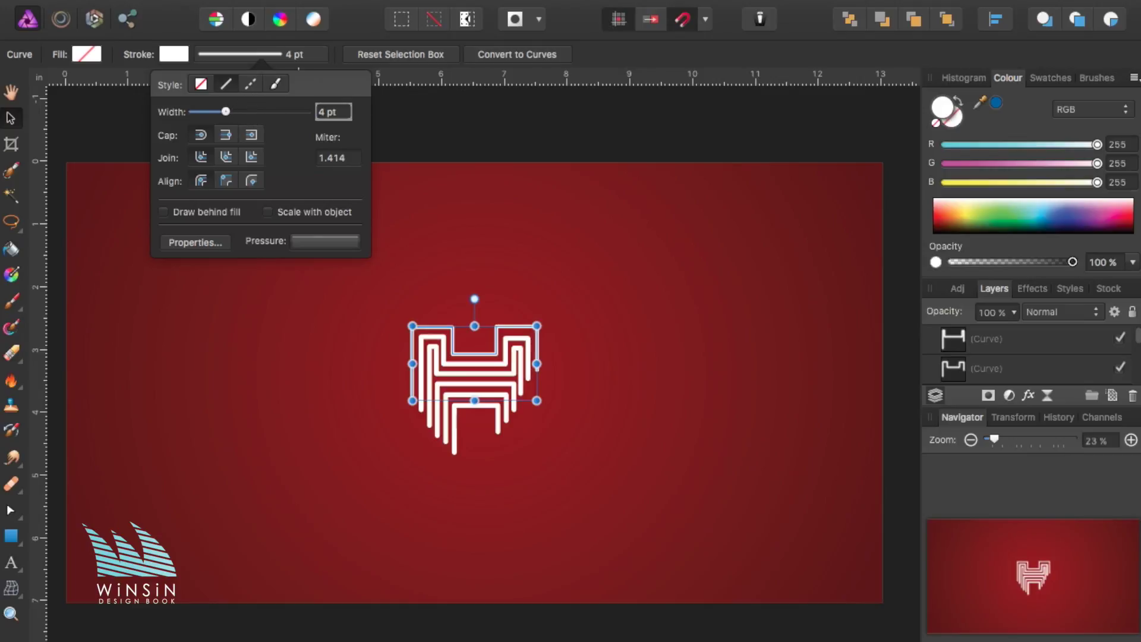
left_click(643, 288)
left_click(503, 363)
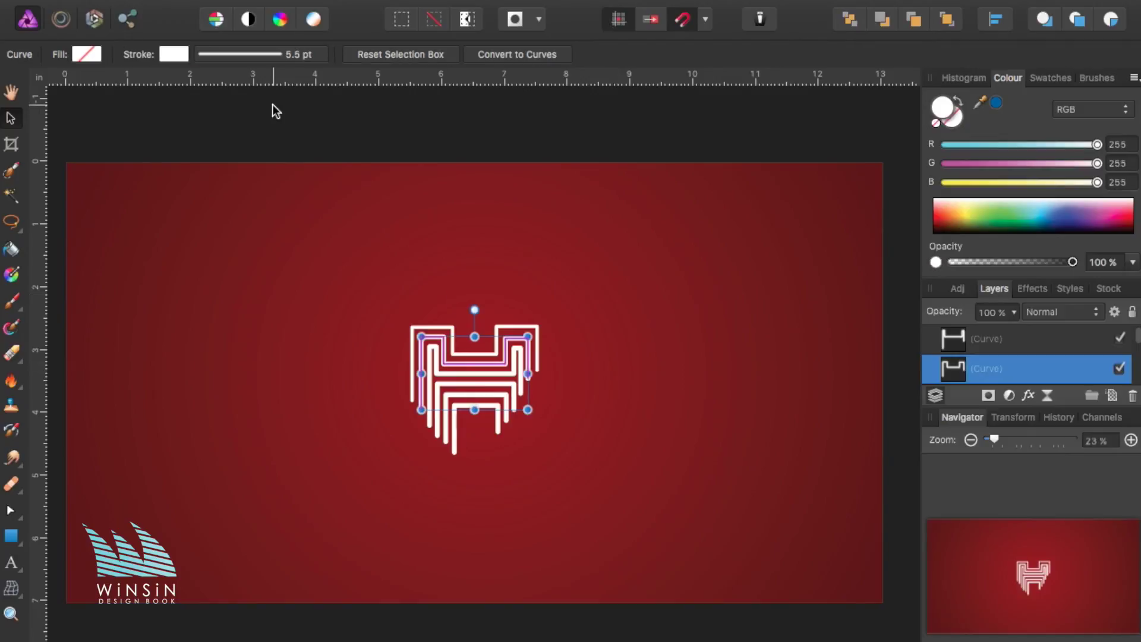
left_click(273, 55)
left_click(348, 118)
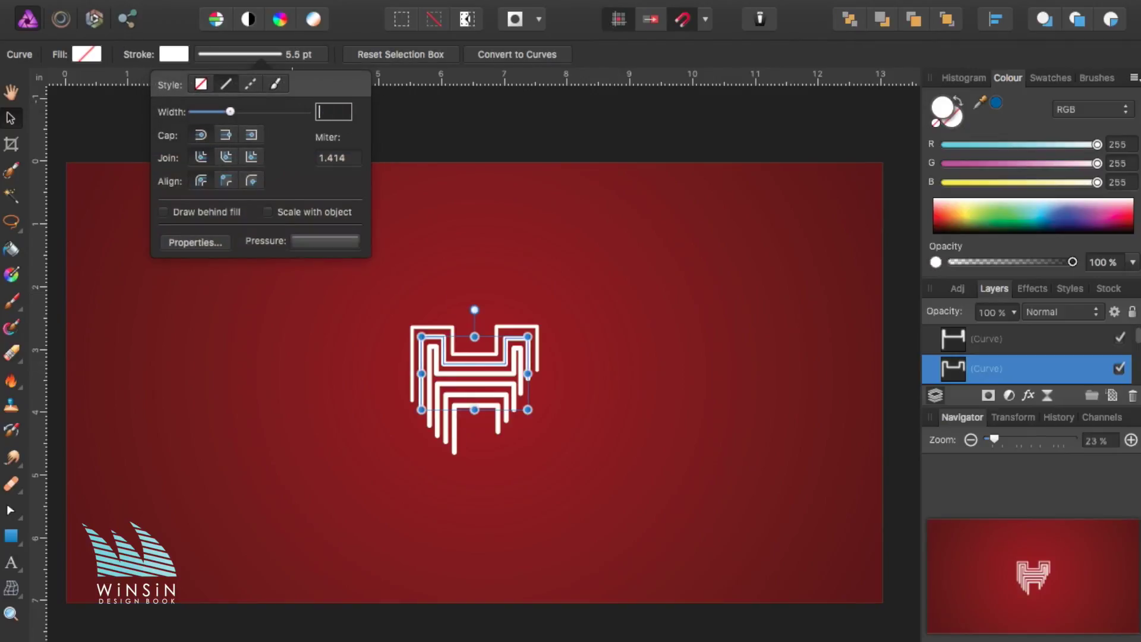
type("4")
key("Return")
Give the selected curve and the inner lower curve a 4 pt stroke width
left_click(504, 378)
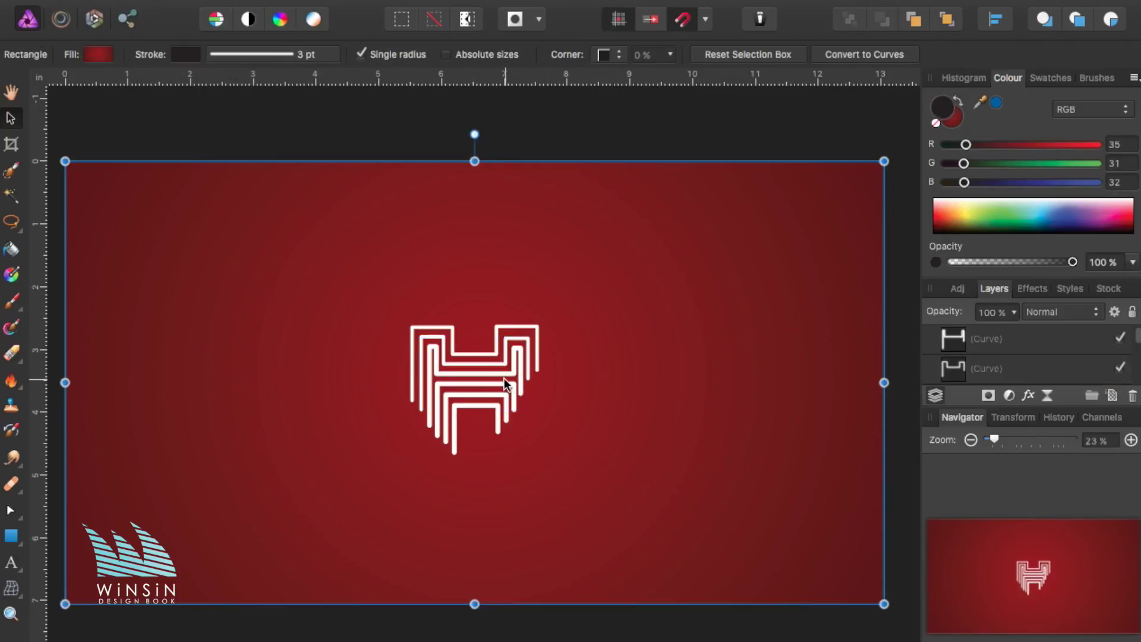
left_click(270, 51)
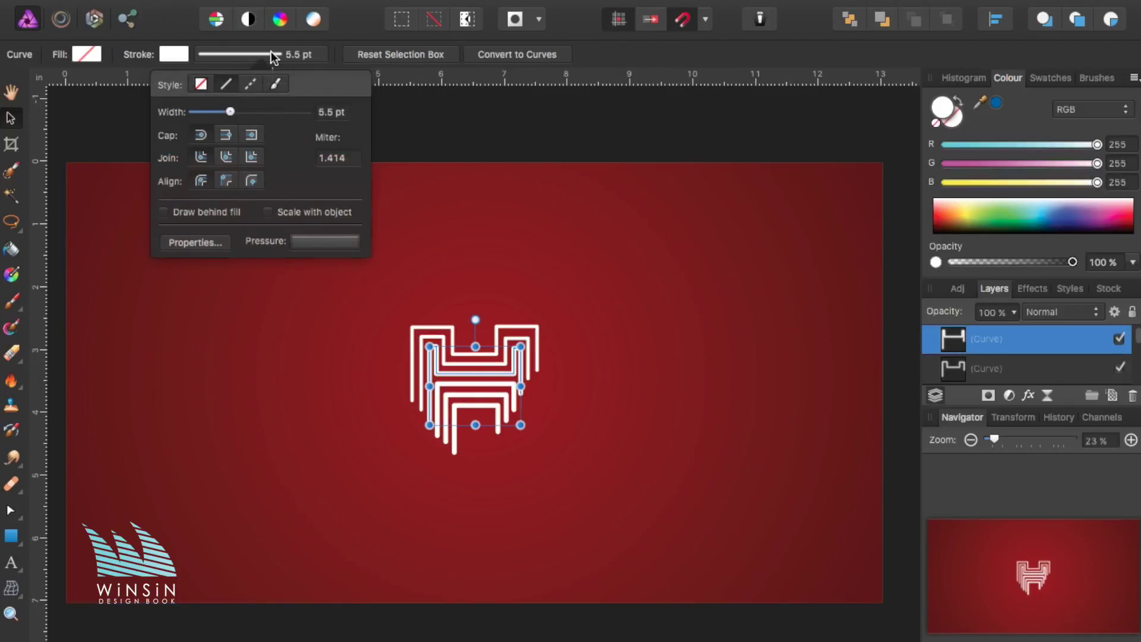
left_click(332, 111)
type("4")
key("Return")
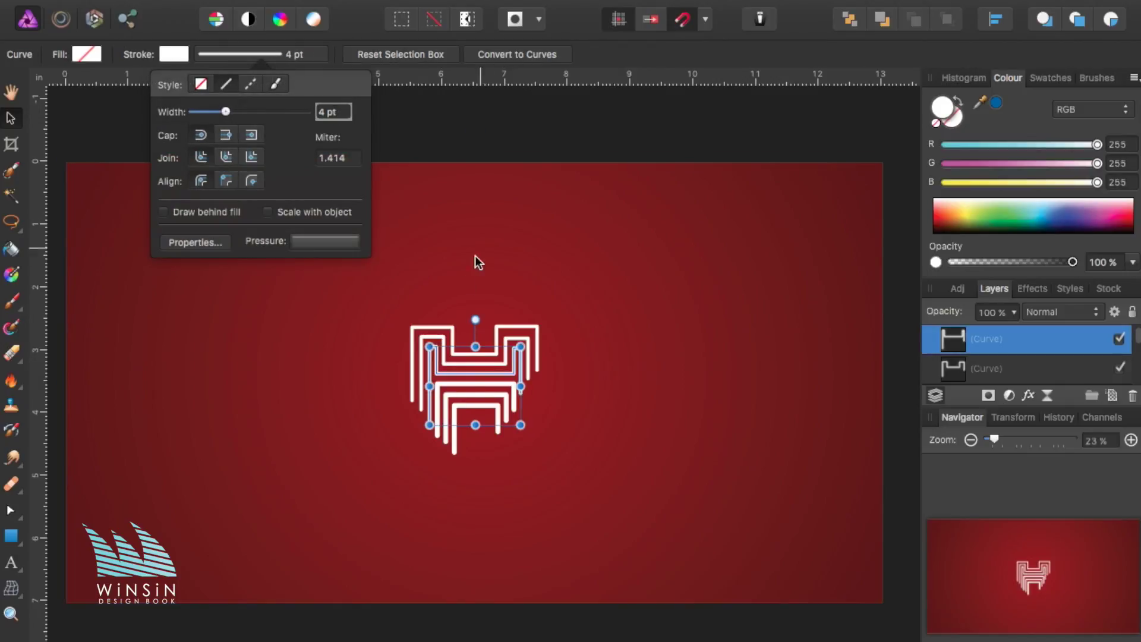
left_click(471, 382)
left_click(285, 53)
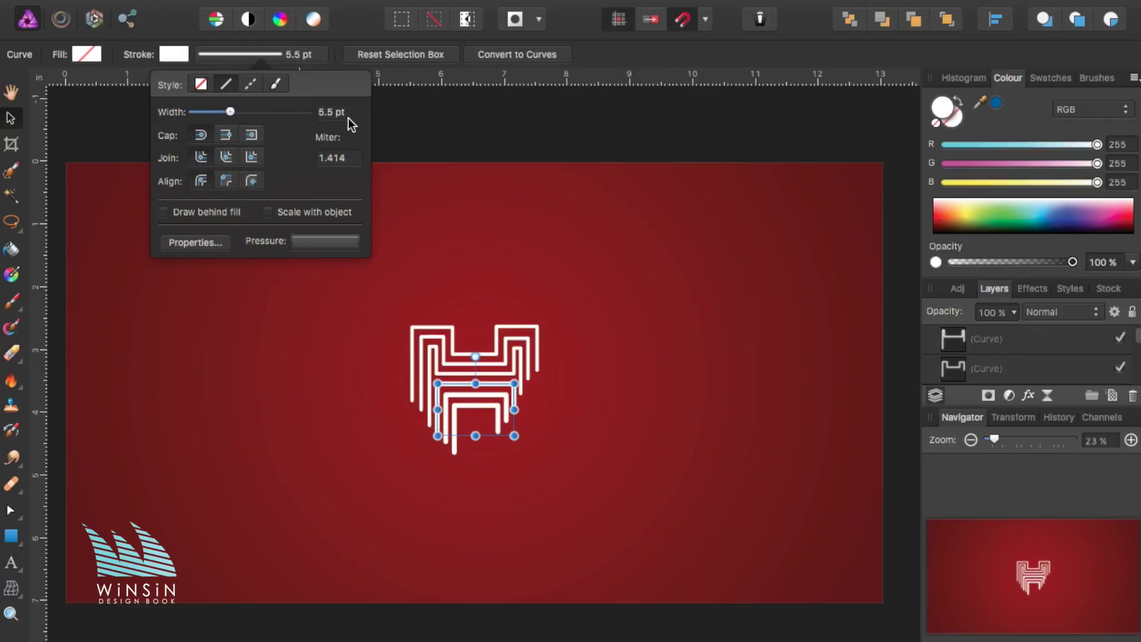
double_click(333, 118)
type("4")
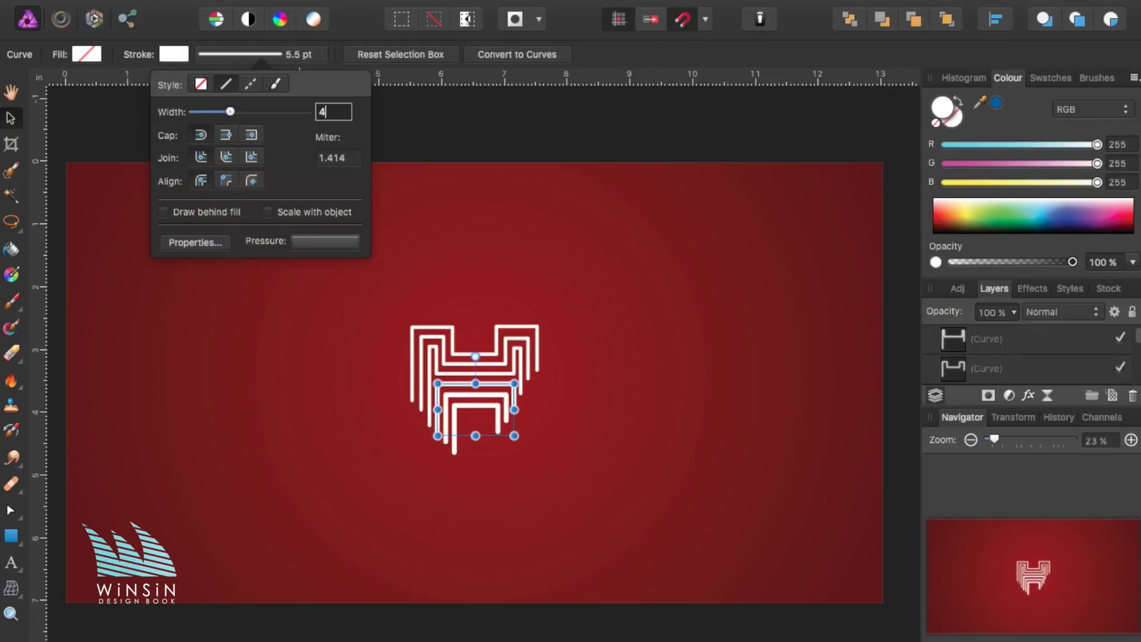
key("Return")
Set the remaining two inner curves to a 4 pt stroke width as well
left_click(480, 406)
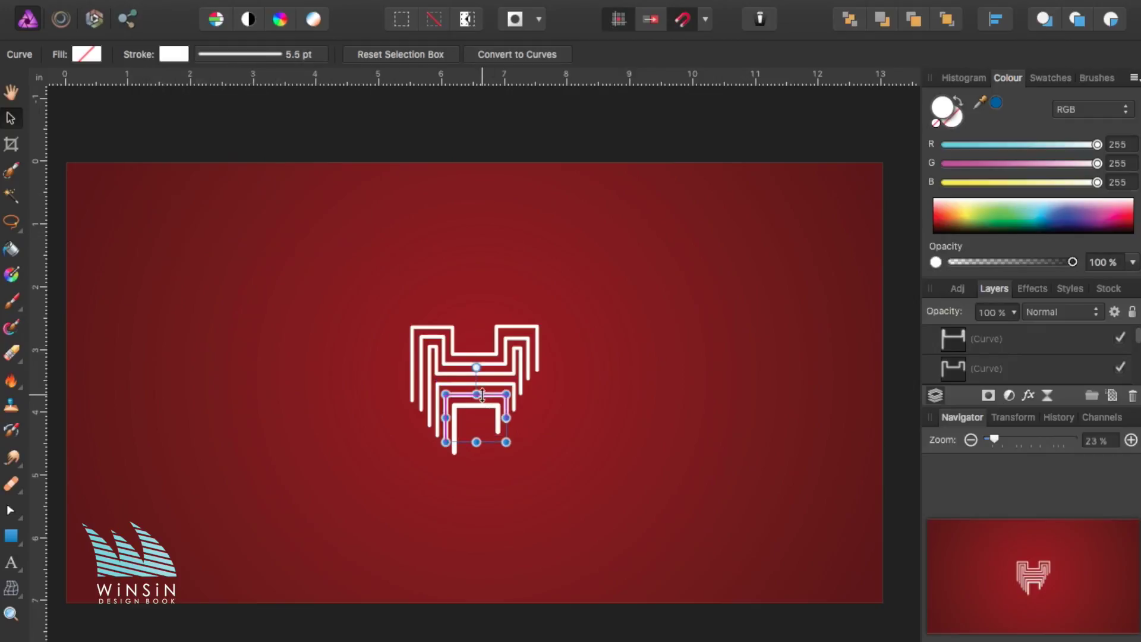
left_click(262, 53)
type("4")
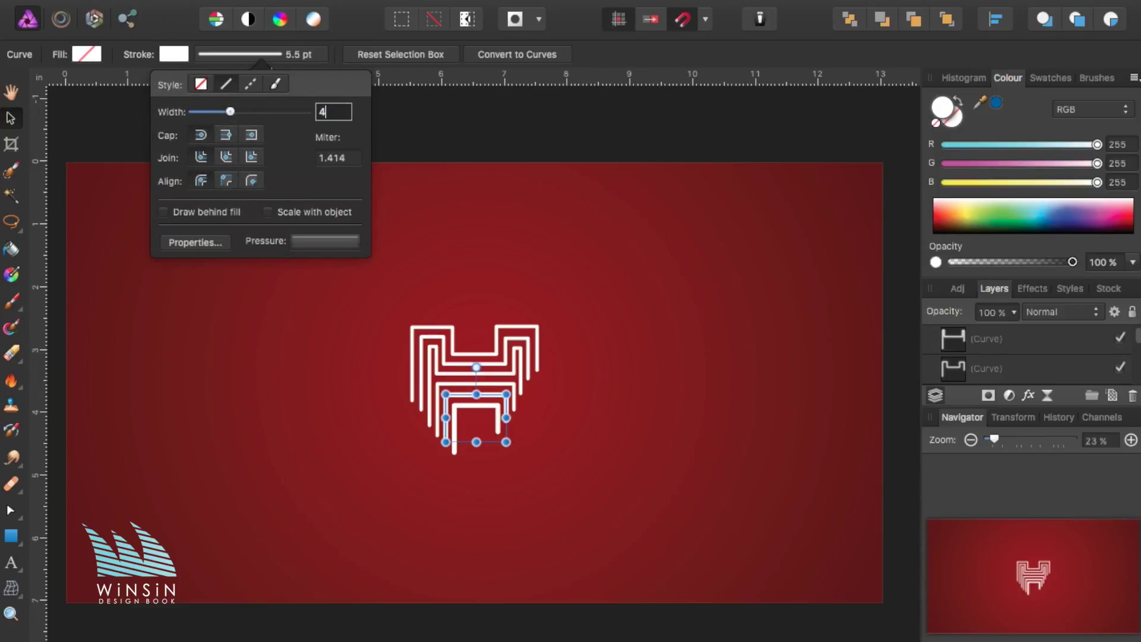
key("Return")
left_click(480, 412)
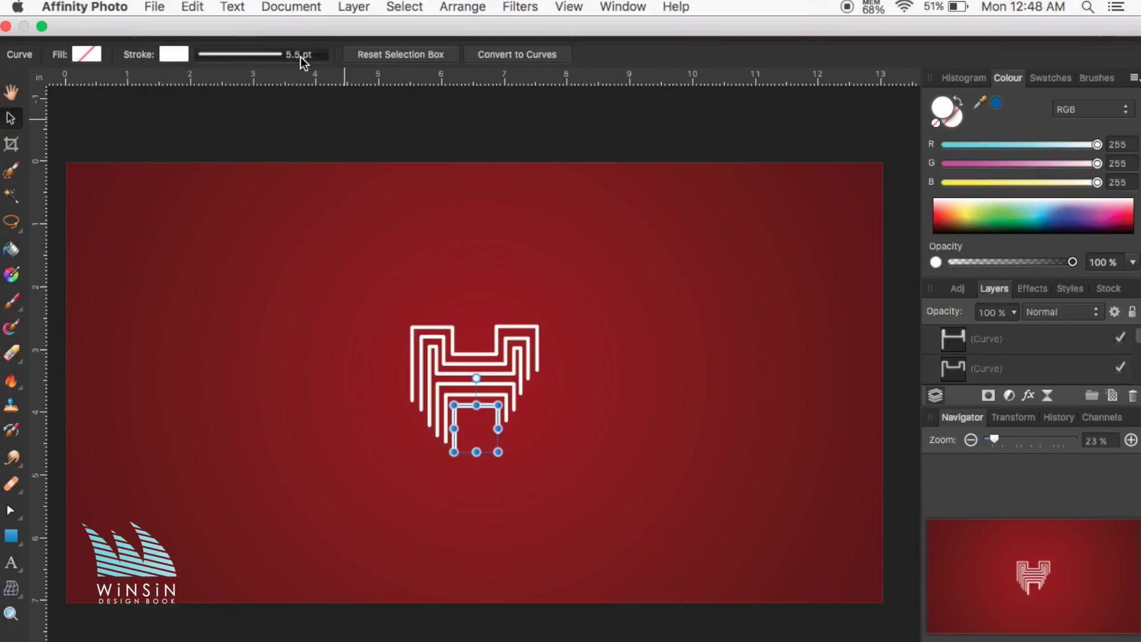
left_click(300, 54)
double_click(330, 112)
left_click_drag(340, 112, 247, 111)
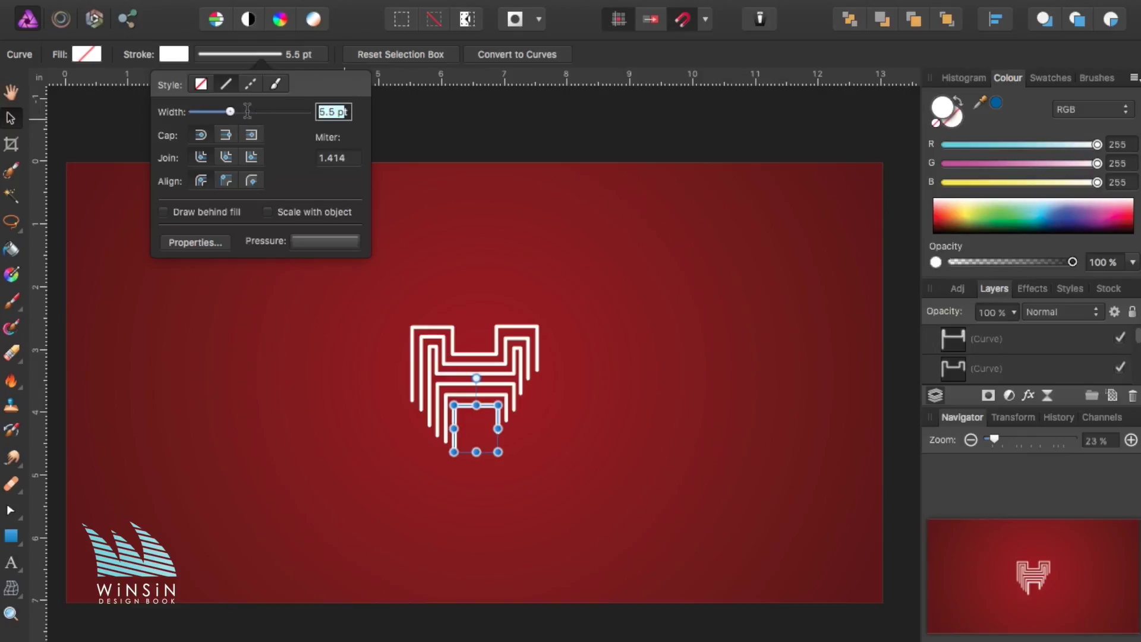
type("4t")
key("Return")
Marquee-select all six curves and shrink the whole logo slightly
left_click(534, 127)
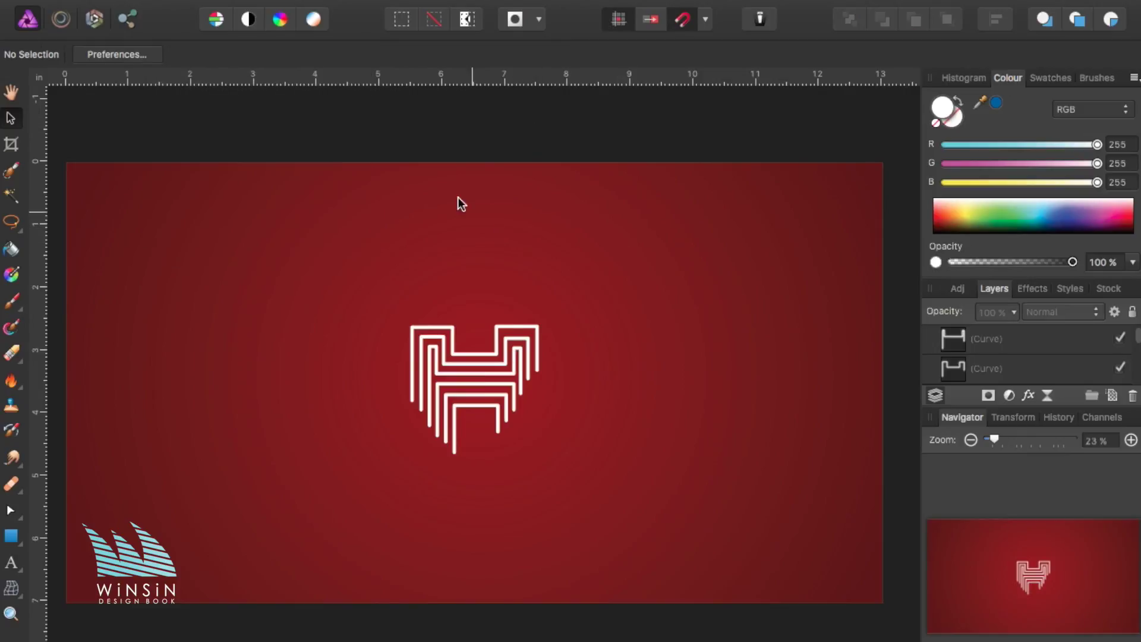
left_click_drag(230, 118, 587, 398)
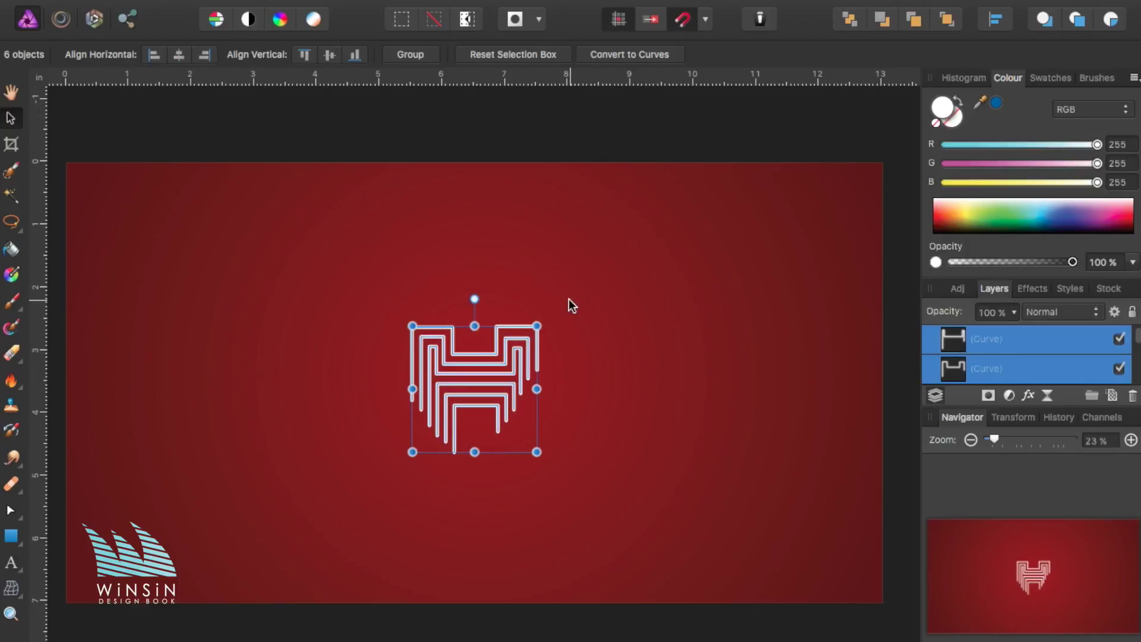
mouse_move(538, 326)
left_mouse_down()
mouse_move(526, 348)
mouse_move(437, 372)
mouse_move(480, 373)
left_mouse_up()
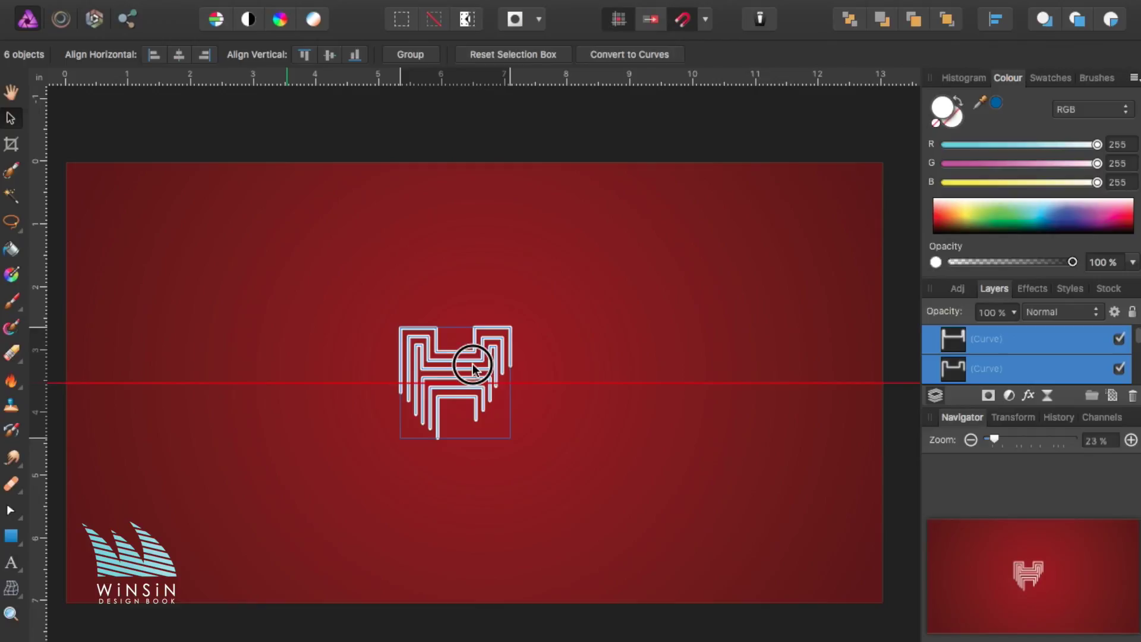
left_click(413, 147)
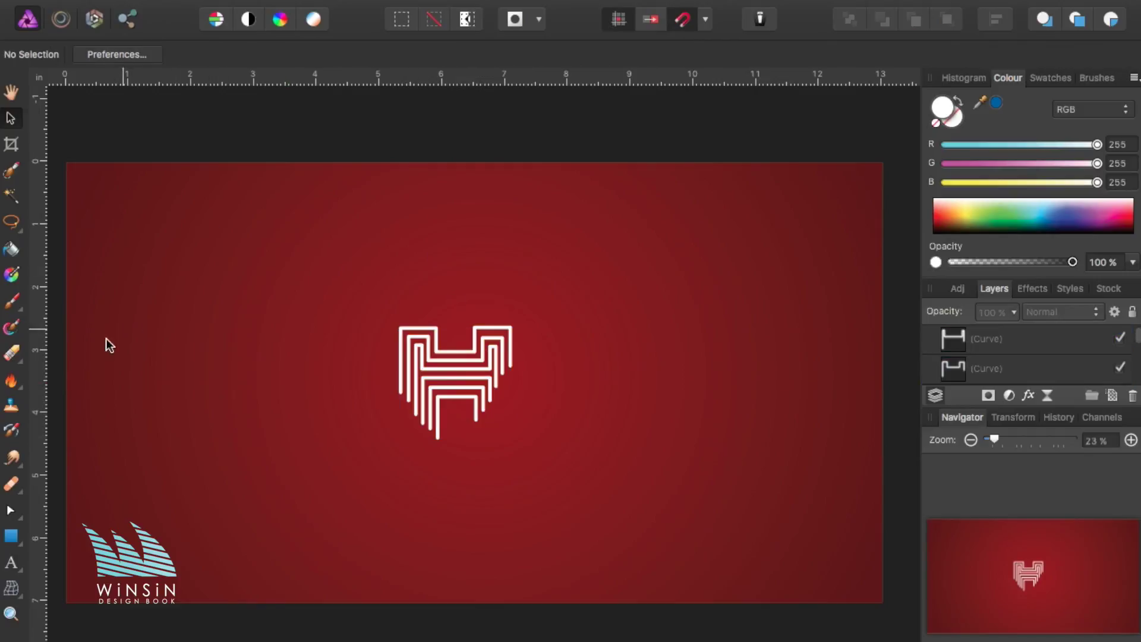
Add an artistic text object reading 'HEART' beside the logo and enlarge it
left_click(77, 566)
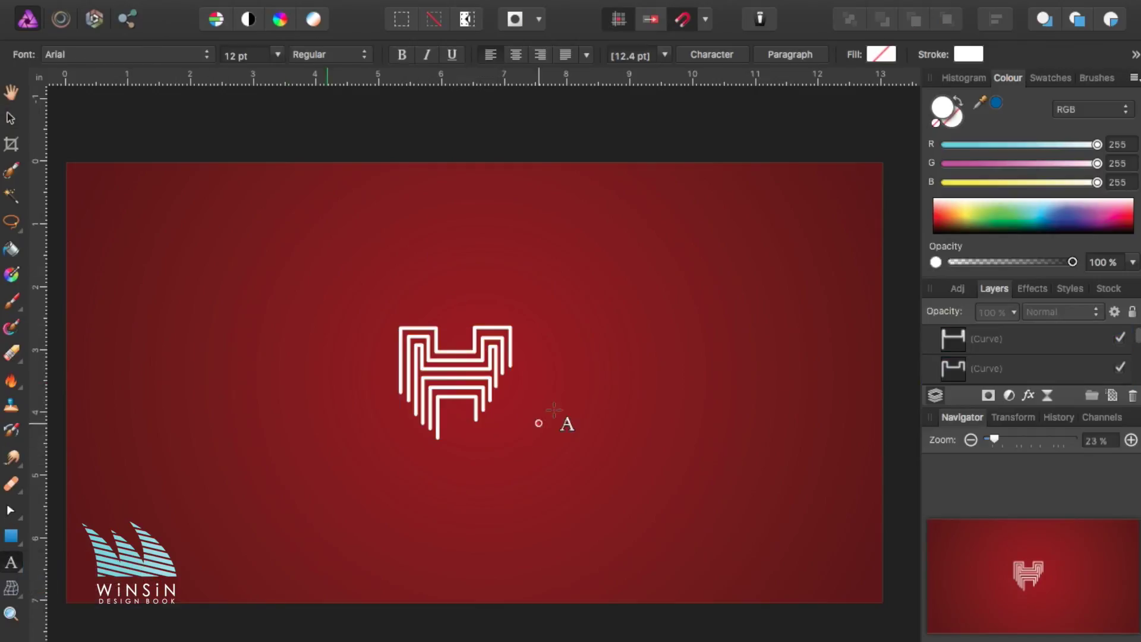
left_click(540, 393)
type("COMPA")
key("BackSpace")
key("BackSpace")
key("BackSpace")
key("BackSpace")
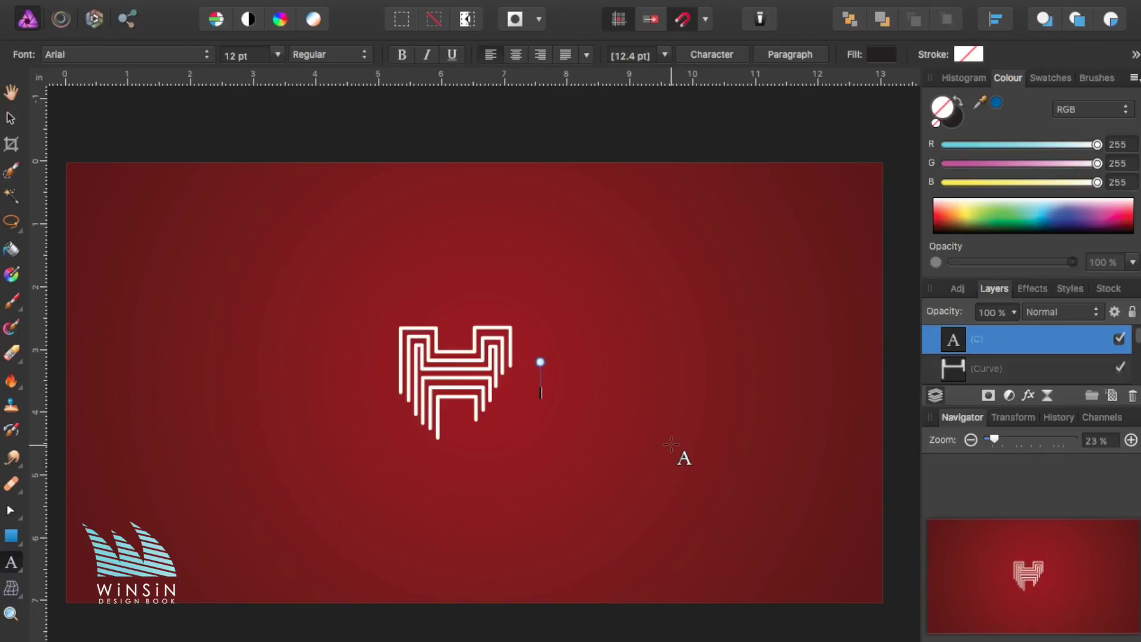
type("HEART")
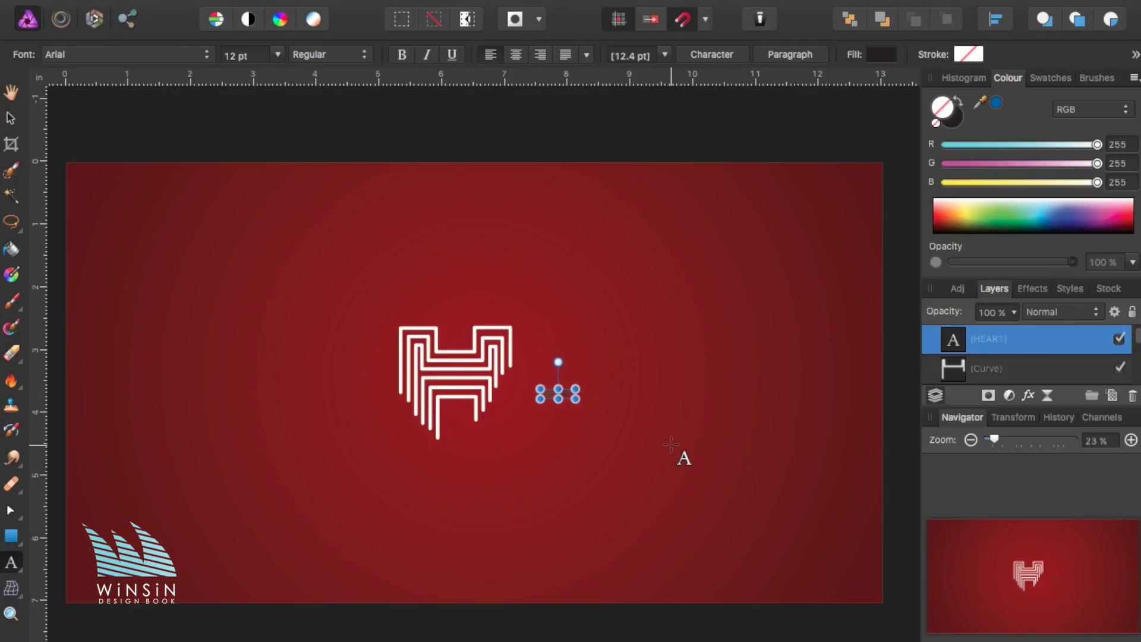
left_click(11, 117)
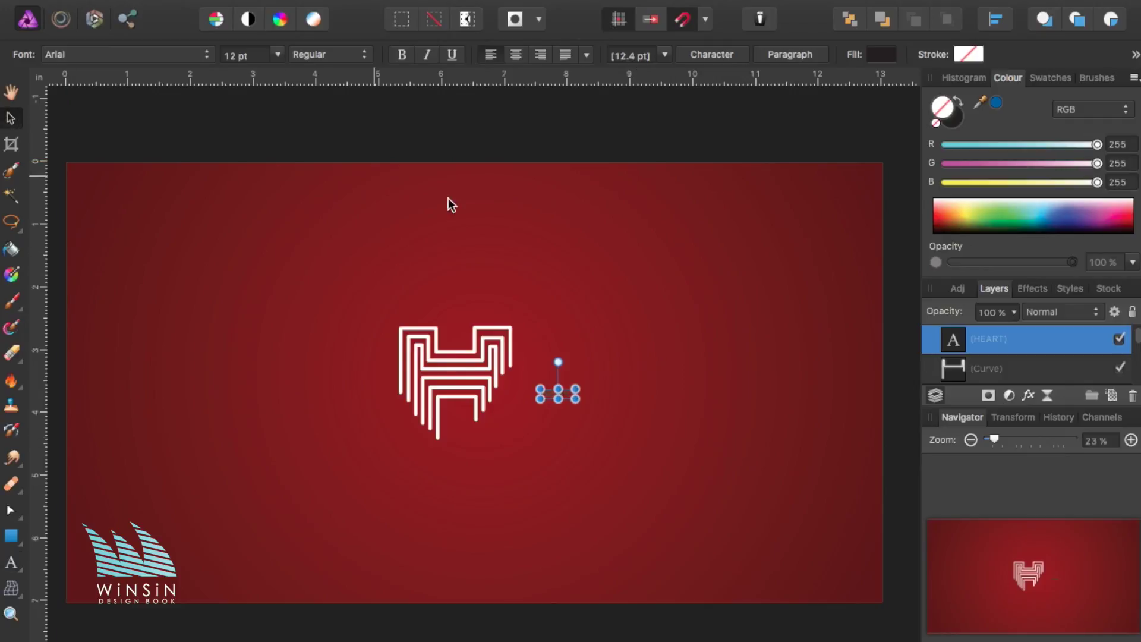
left_click_drag(575, 397, 666, 436)
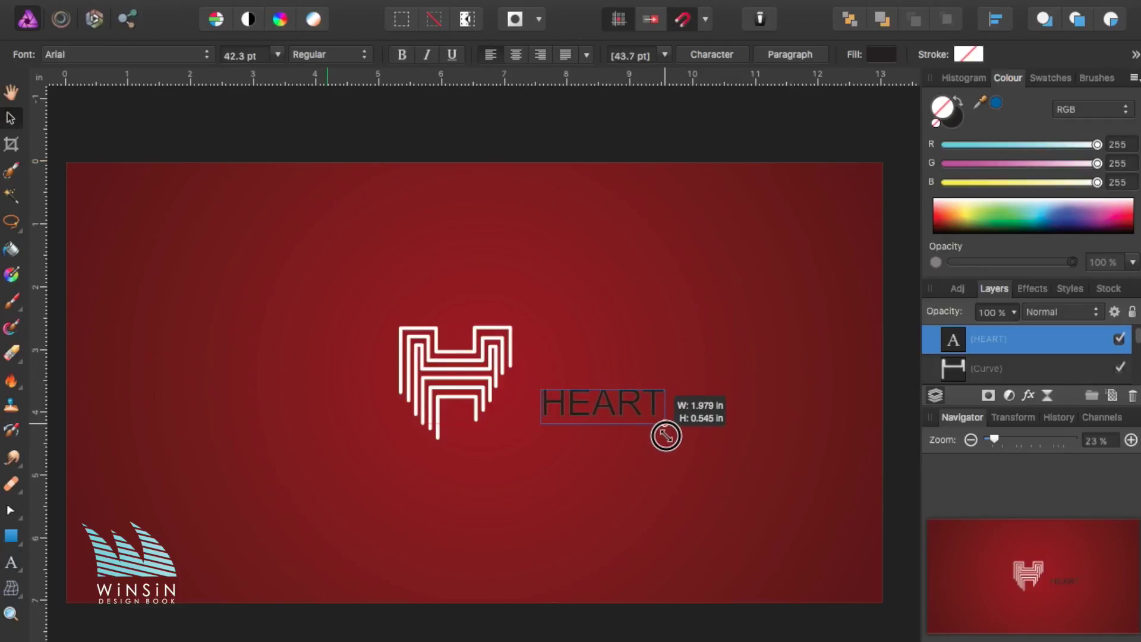
Remove the HEART text's outline and make its fill white
left_click_drag(1000, 211, 950, 186)
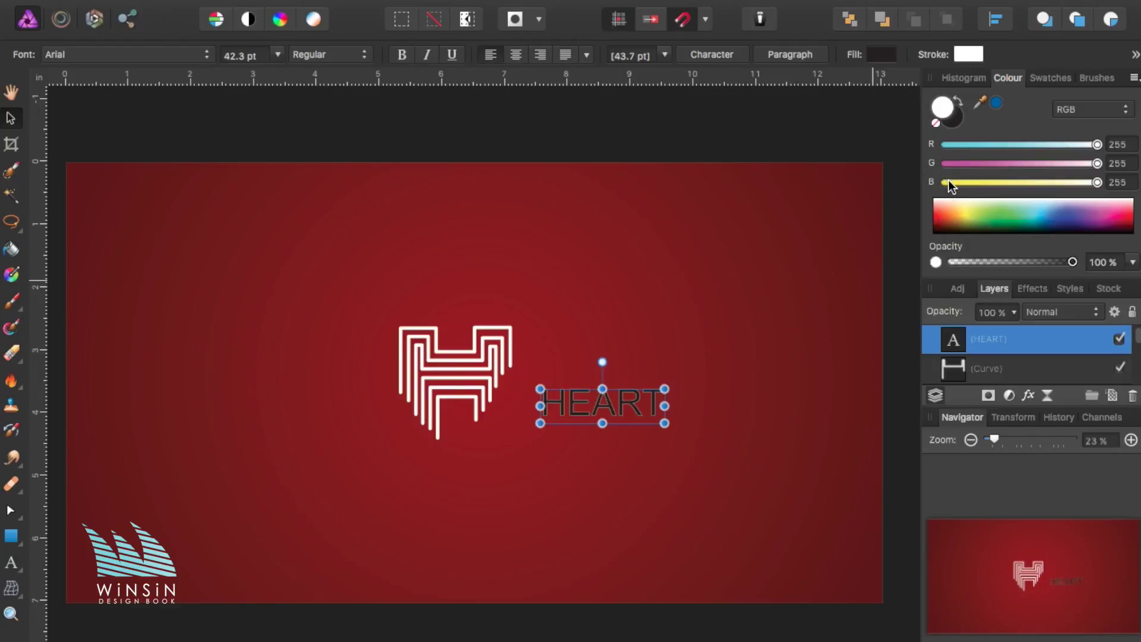
left_click(936, 122)
left_click(952, 118)
left_click_drag(970, 232, 969, 200)
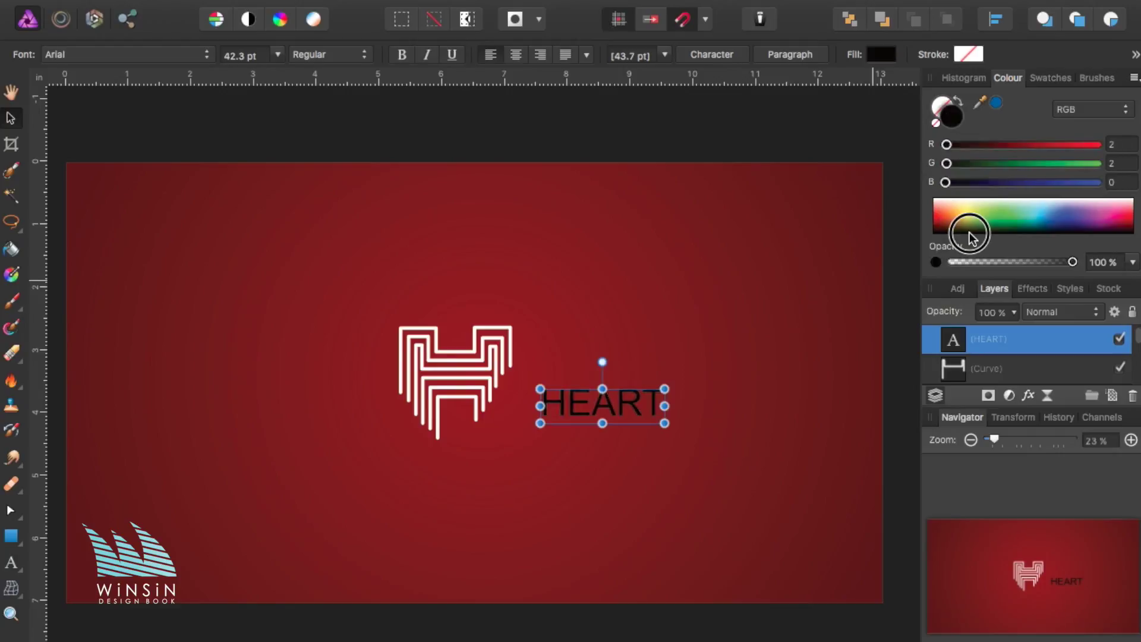
left_click(125, 55)
Set HEART in Century Gothic and add spaces between its letters
scroll(119, 60, "down", 5)
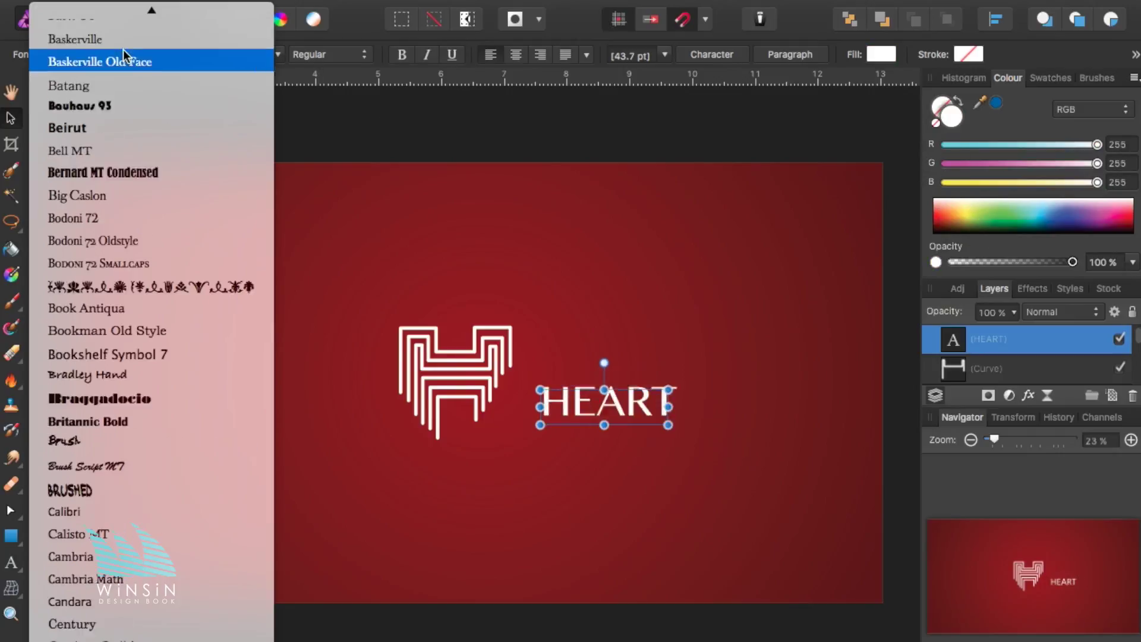
scroll(95, 237, "down", 2)
left_click(86, 603)
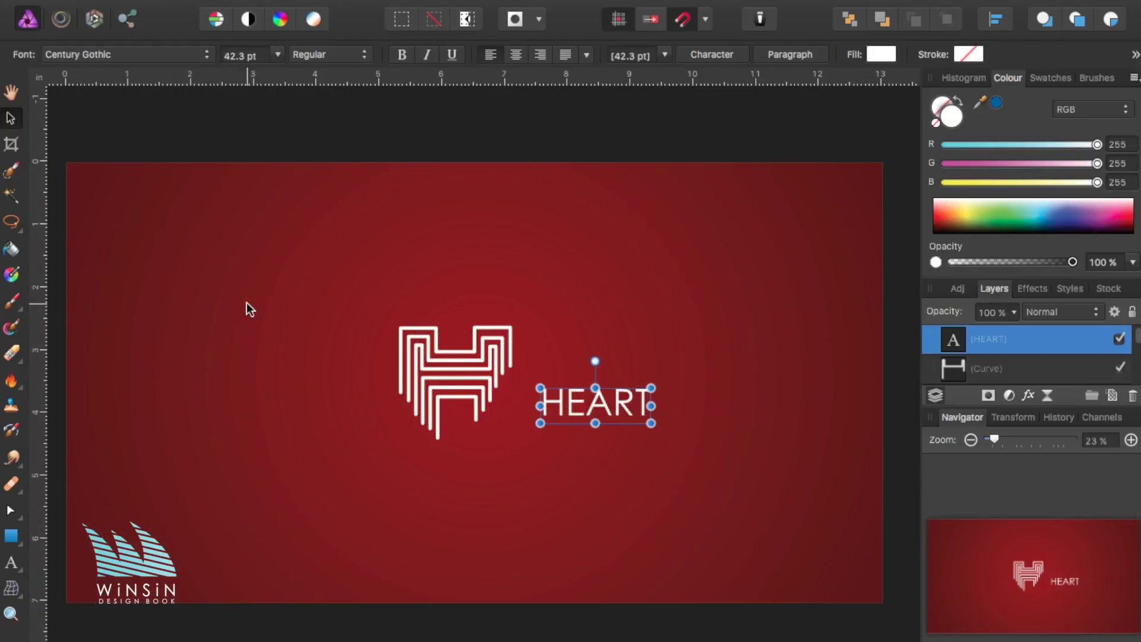
double_click(568, 400)
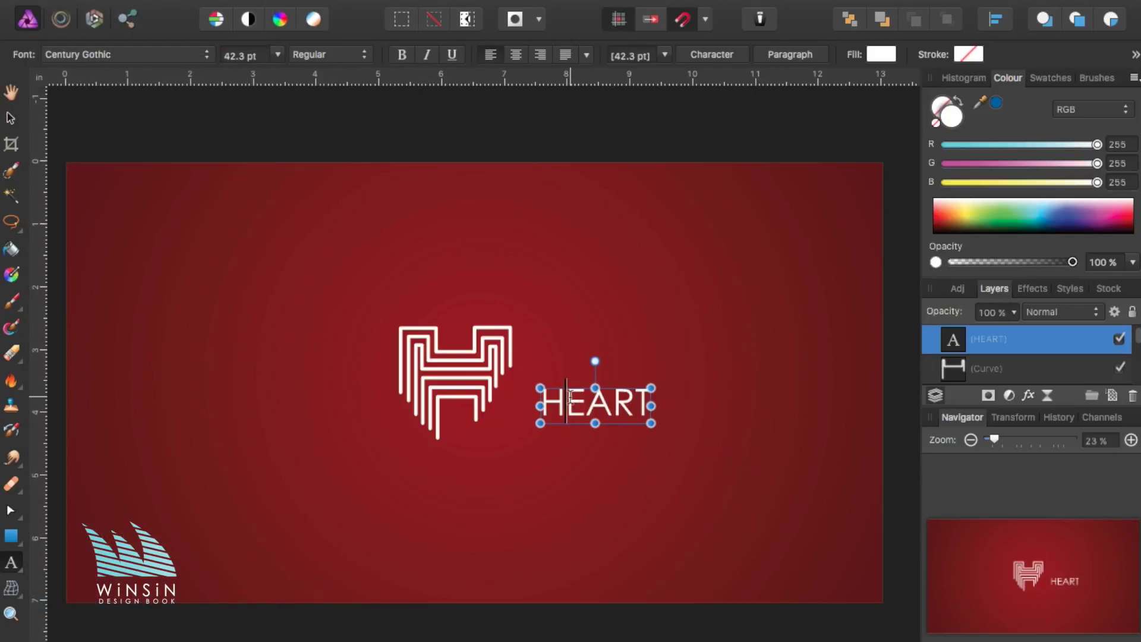
key("Right")
key("Right")
key("Right")
key("space")
Move and shrink the HEART text to sit centred beneath the logo, widening its spacing
left_click(12, 116)
left_click_drag(608, 407, 523, 441)
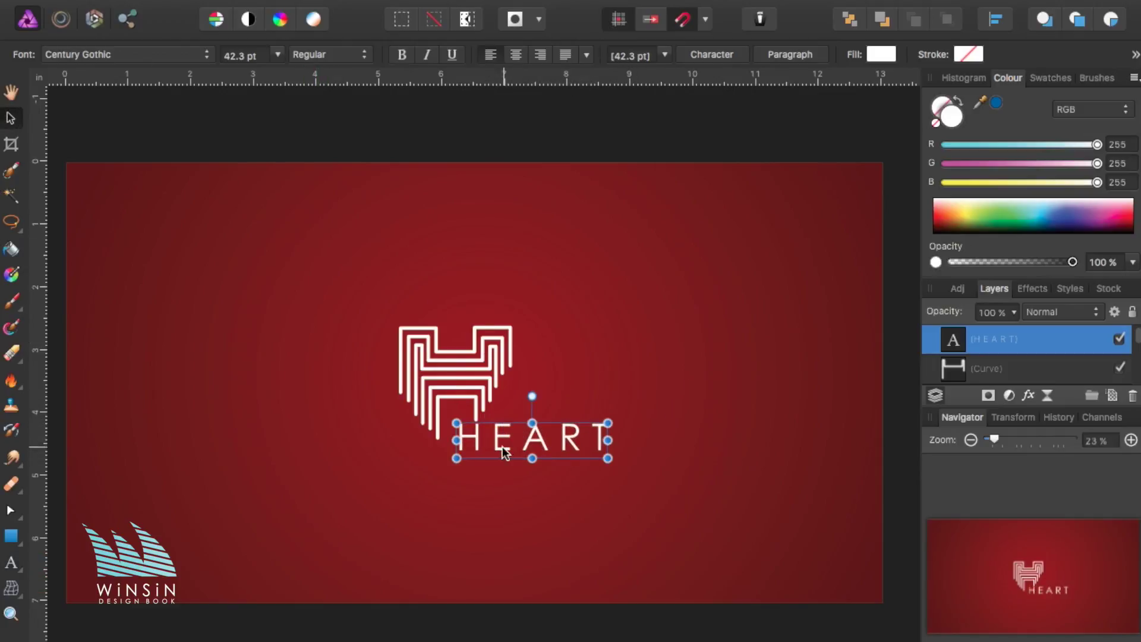
mouse_move(607, 458)
left_mouse_down()
mouse_move(564, 448)
mouse_move(616, 422)
mouse_move(467, 475)
left_mouse_up()
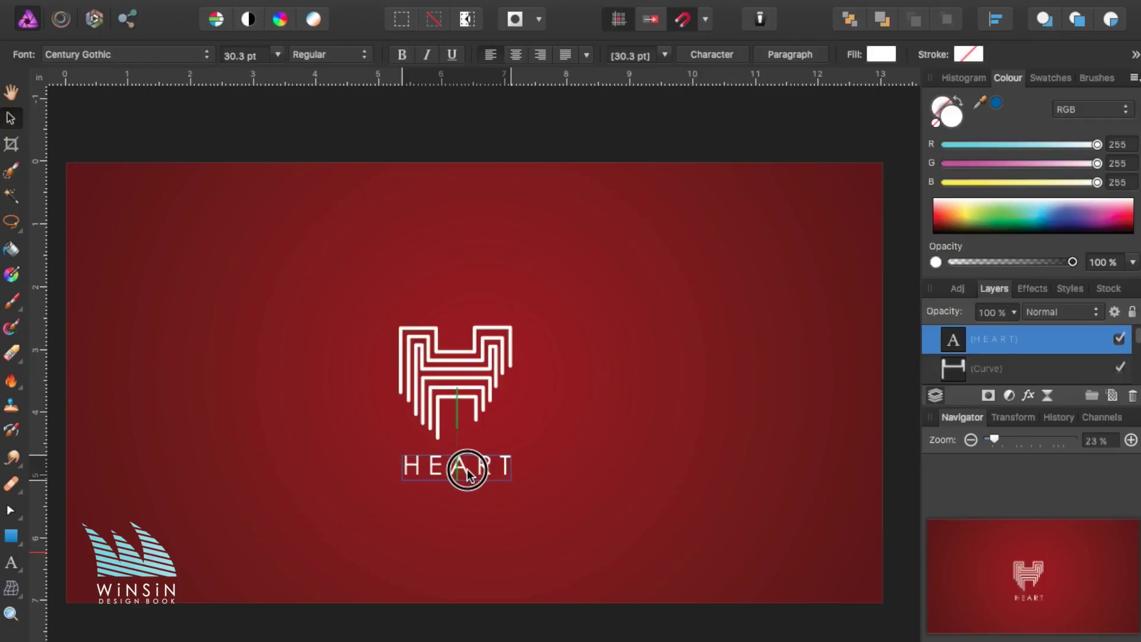
left_click_drag(467, 476, 468, 475)
double_click(429, 465)
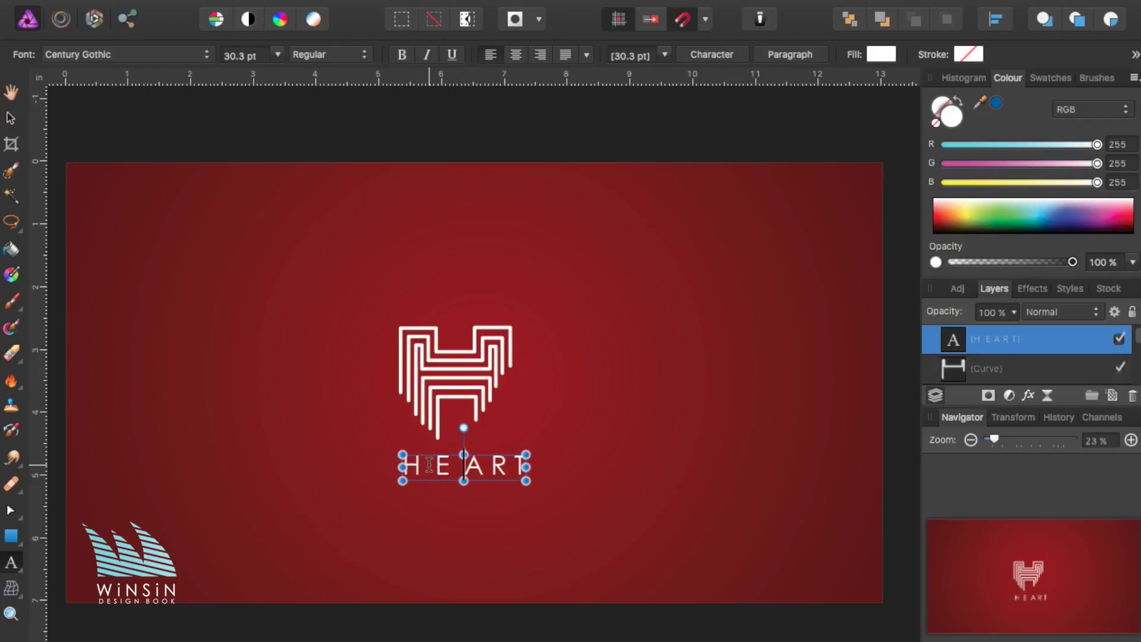
key("Right")
key("Right")
Fine-tune the text size, then move logo and HEART text together to the canvas centre
left_click(11, 118)
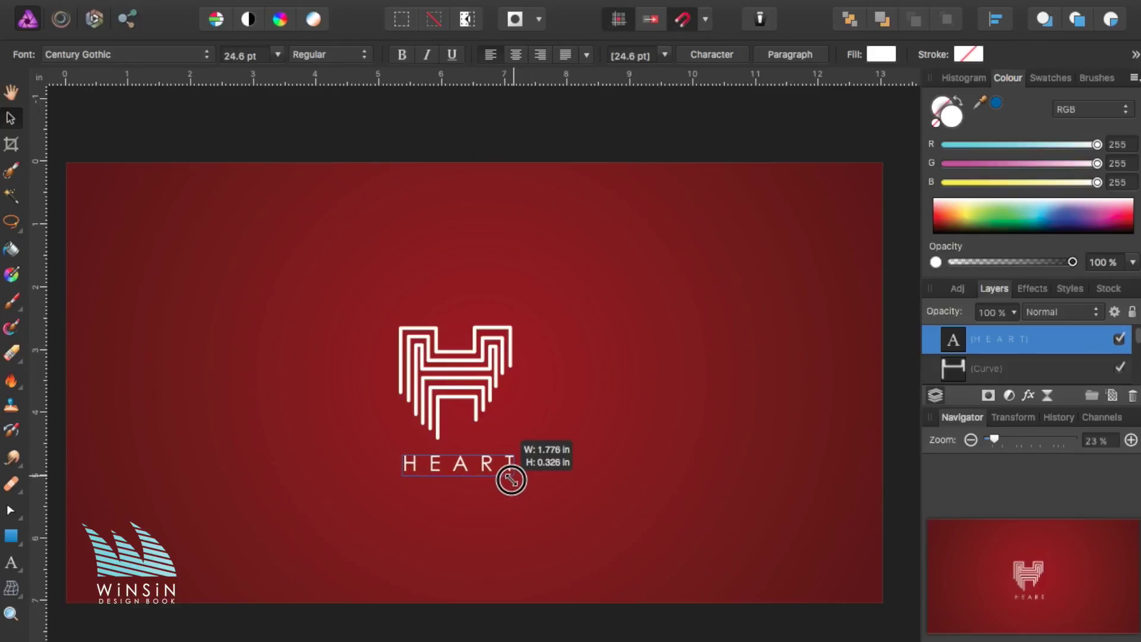
left_click_drag(522, 482, 524, 477)
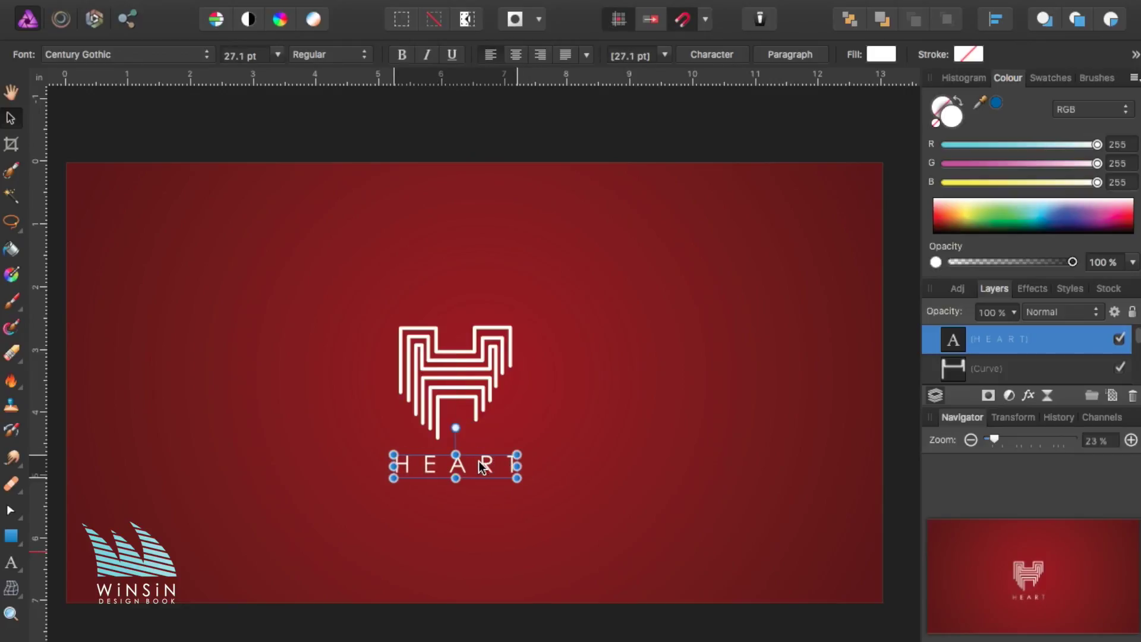
left_click_drag(318, 635, 654, 231)
left_click_drag(456, 405, 474, 403)
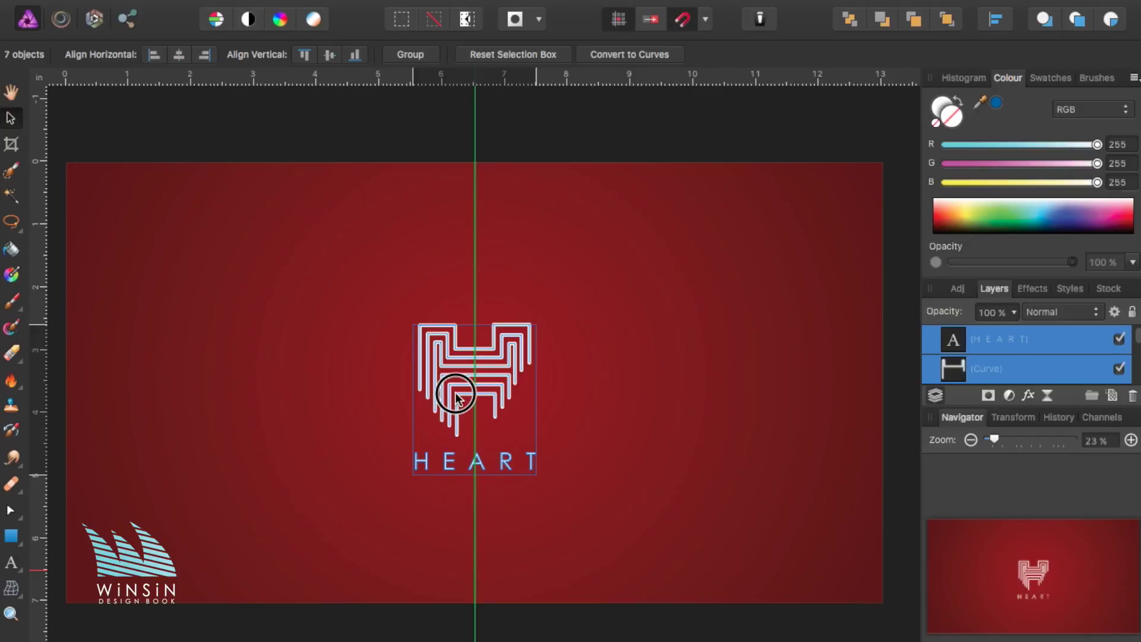
left_click(454, 634)
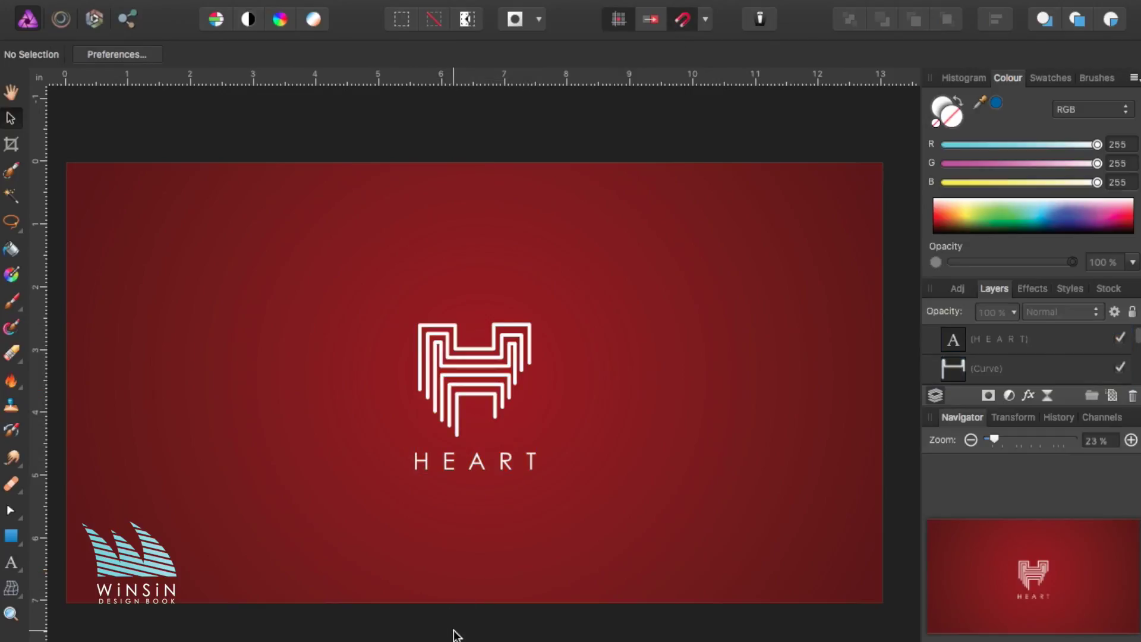